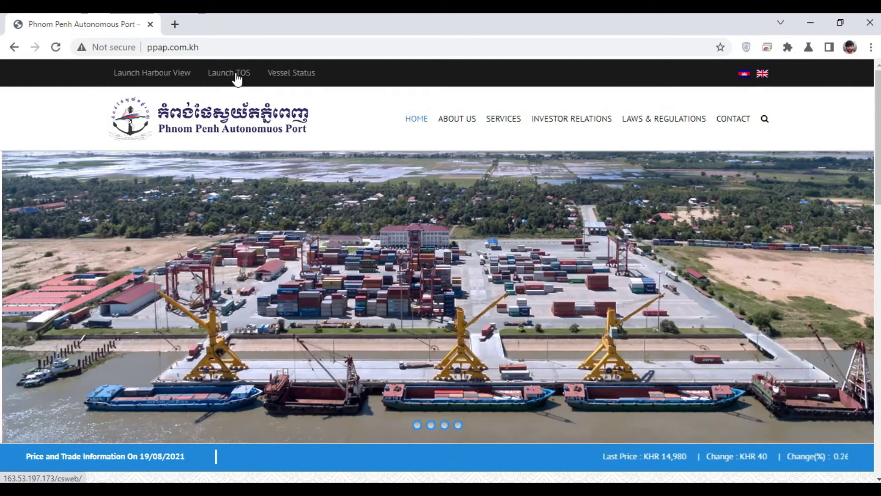
Step: Launch the terminal operating system (TOS) from the ppap.com.kh home page
{"action": "left_click", "coordinate": [223, 77]}
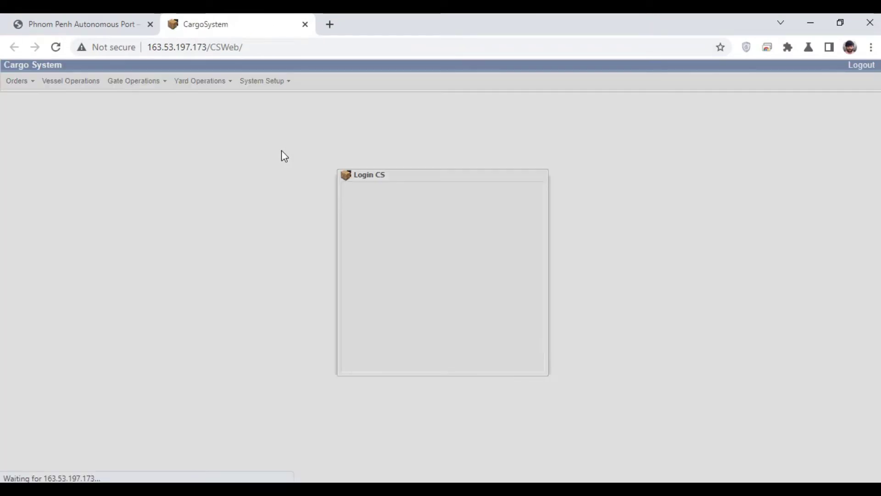
Step: Log in with the user code and password to the NCT - New Container Terminal
{"action": "left_click", "coordinate": [470, 208]}
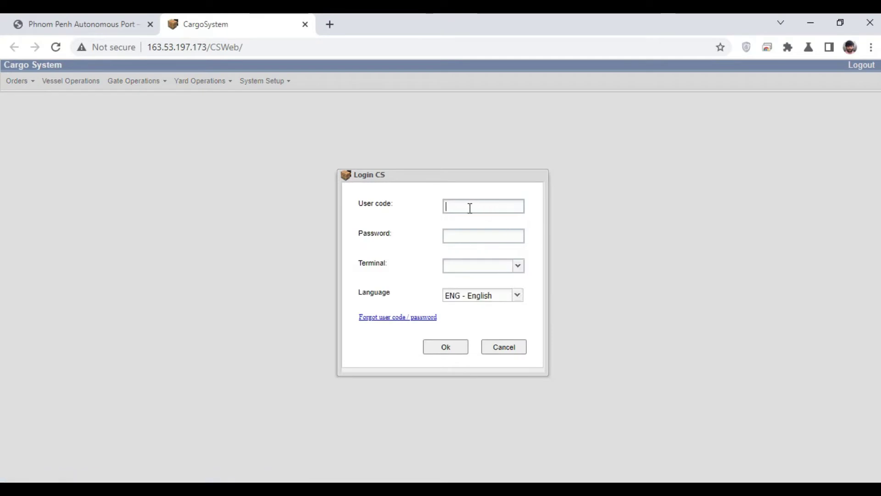
{"action": "type", "text": "it_seyha"}
{"action": "key", "text": "Tab"}
{"action": "type", "text": "•••••••••"}
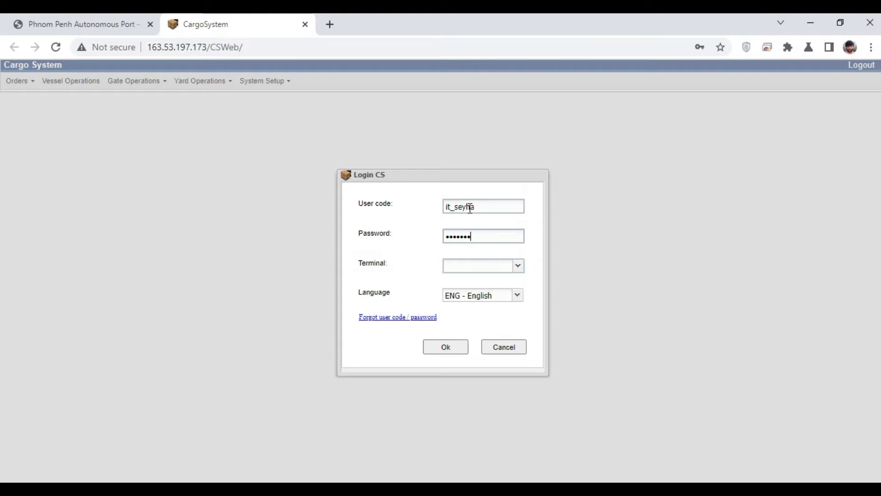
{"action": "left_click", "coordinate": [518, 266]}
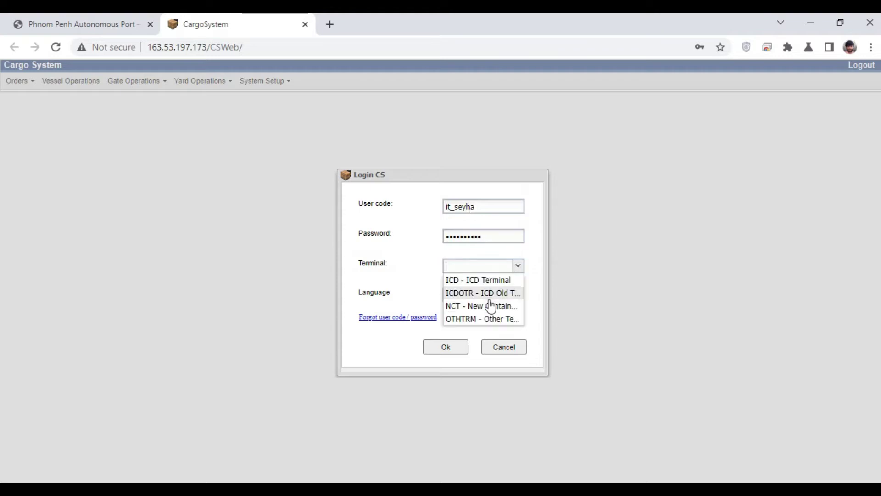
{"action": "left_click", "coordinate": [478, 304]}
{"action": "left_click", "coordinate": [456, 353]}
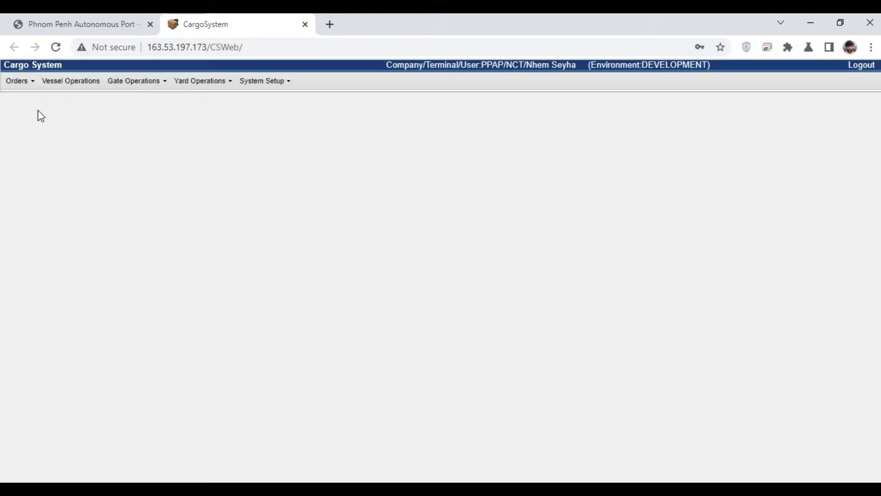
Step: Open the Reception Orders list from the Orders menu
{"action": "left_click", "coordinate": [20, 86]}
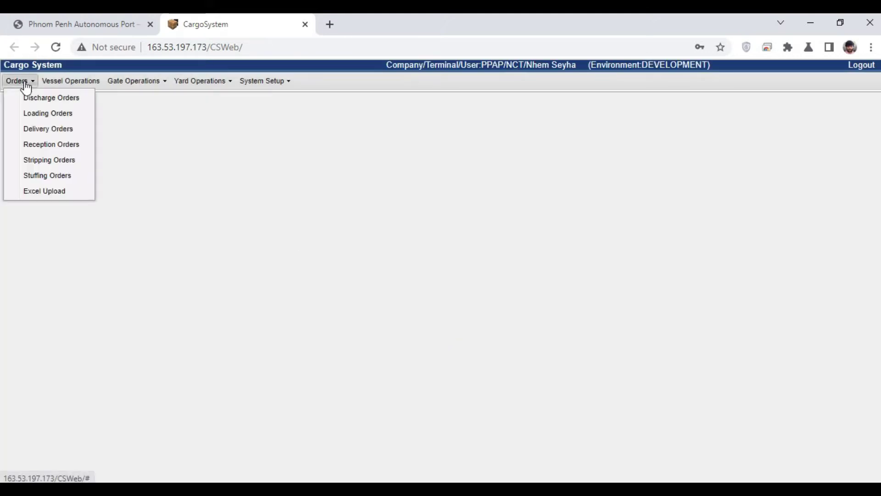
{"action": "left_click", "coordinate": [46, 148]}
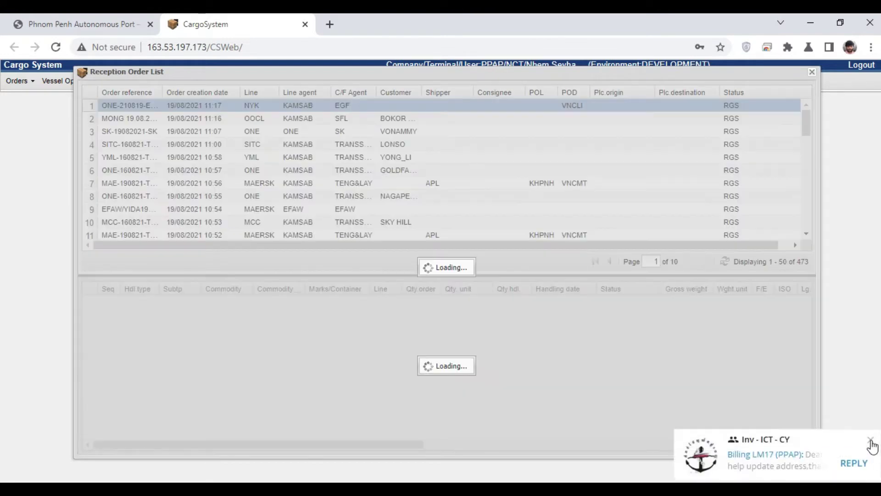
{"action": "left_click", "coordinate": [871, 439]}
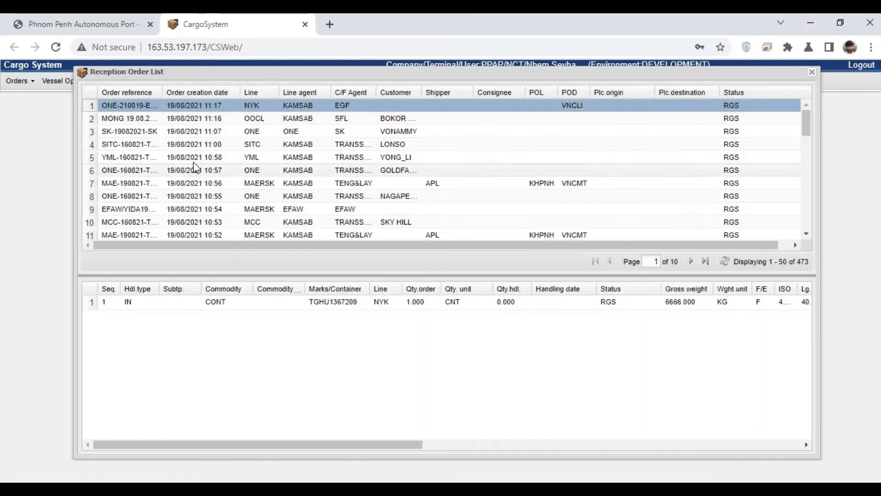
Step: Widen the Order reference column and call up the first order's actions
{"action": "left_click_drag", "start_coordinate": [224, 93], "coordinate": [224, 93]}
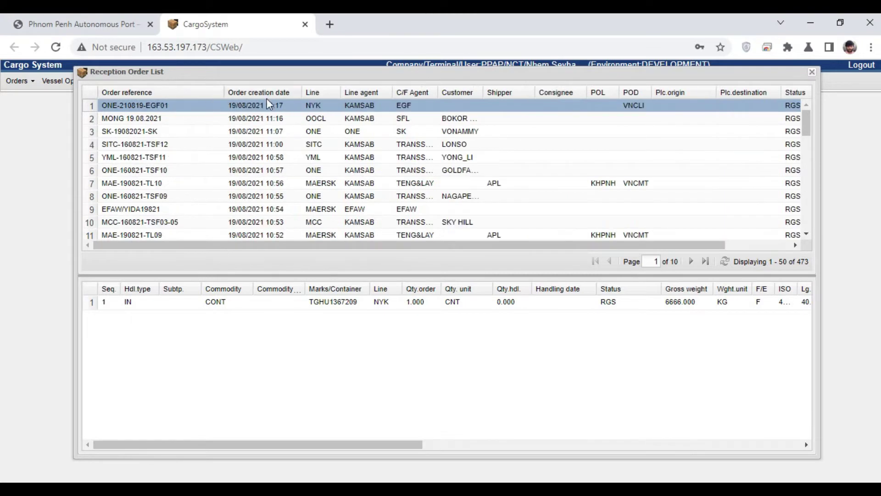
{"action": "right_click", "coordinate": [292, 108]}
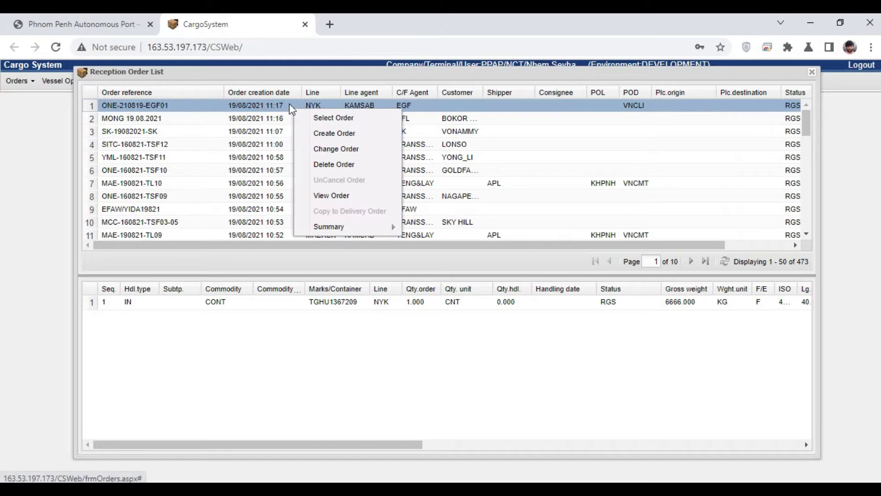
{"action": "right_click", "coordinate": [211, 110]}
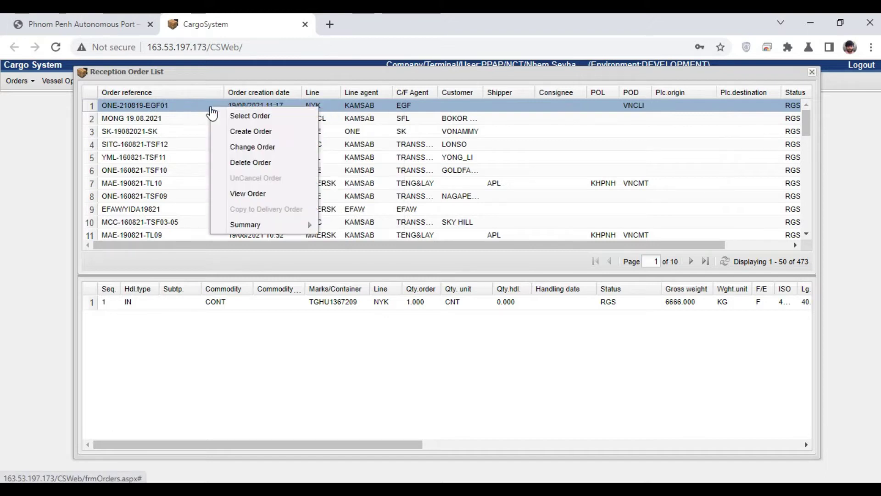
Step: Create a new reception order with Order reference TEST-RCP
{"action": "left_click", "coordinate": [268, 133]}
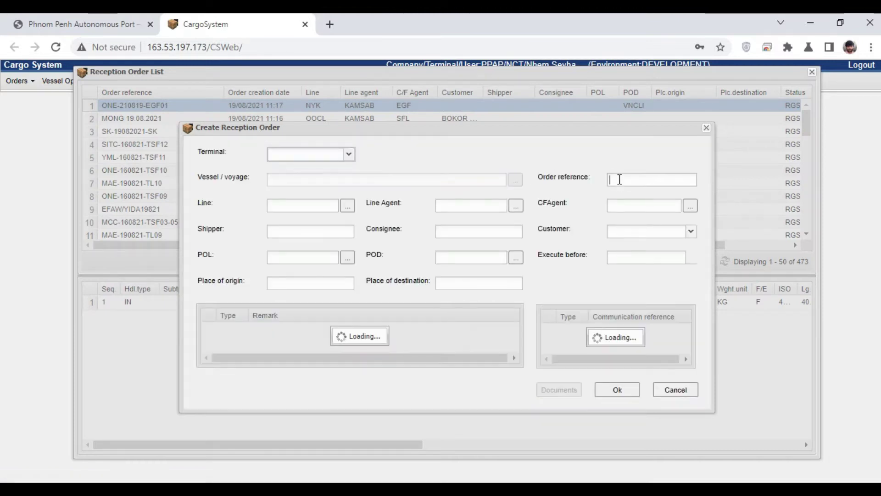
{"action": "left_click", "coordinate": [619, 179]}
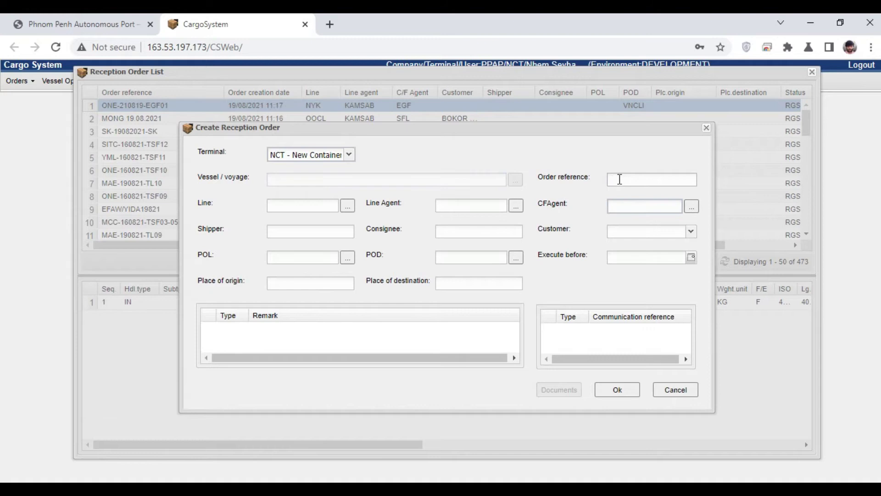
{"action": "type", "text": "TEST-RCP"}
Step: Set the Line to ONE via partner lookup and begin entering the line agent code
{"action": "left_click", "coordinate": [310, 205]}
{"action": "type", "text": "ONE"}
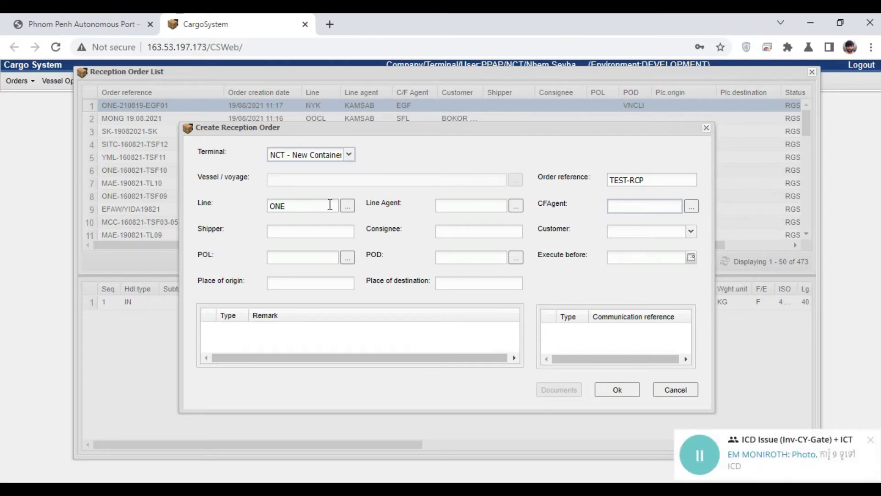
{"action": "left_click", "coordinate": [347, 206]}
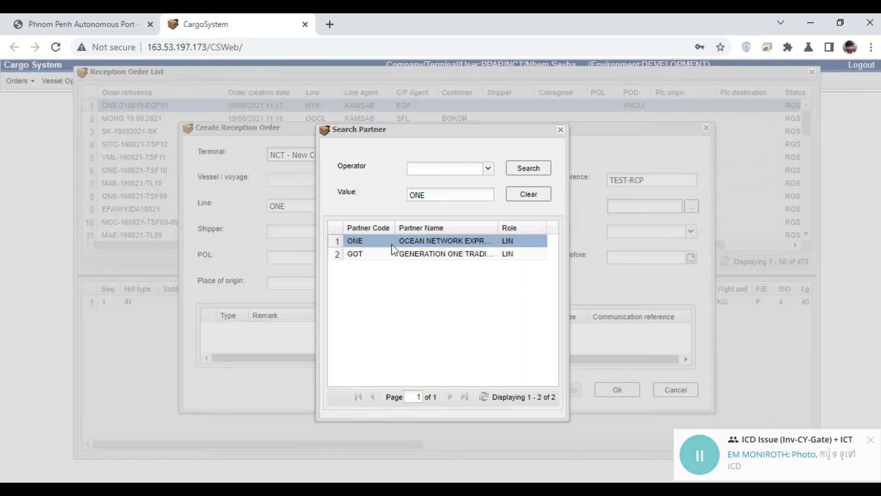
{"action": "double_click", "coordinate": [392, 242]}
{"action": "left_click", "coordinate": [470, 206]}
{"action": "type", "text": "O"}
{"action": "type", "text": "MD"}
Step: Pick GMD-BRANCH as line agent and PPAP PORT as CF agent, then save TEST-RCP
{"action": "left_click", "coordinate": [515, 206]}
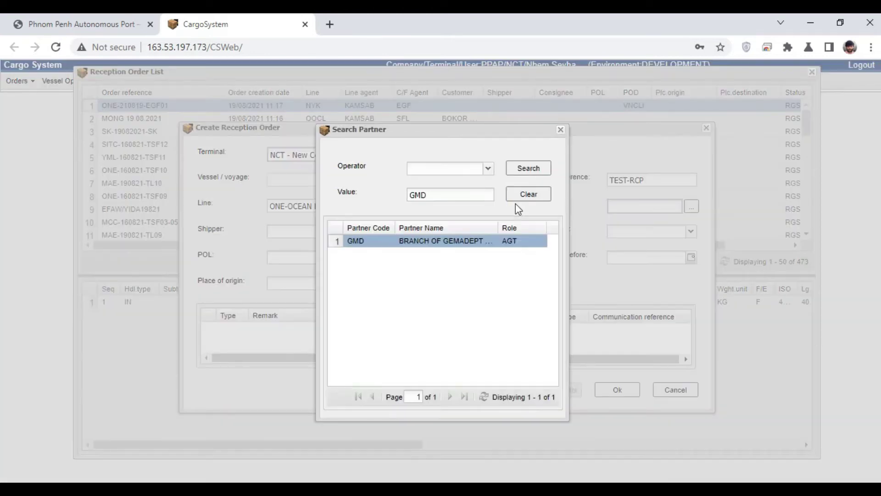
{"action": "double_click", "coordinate": [425, 239]}
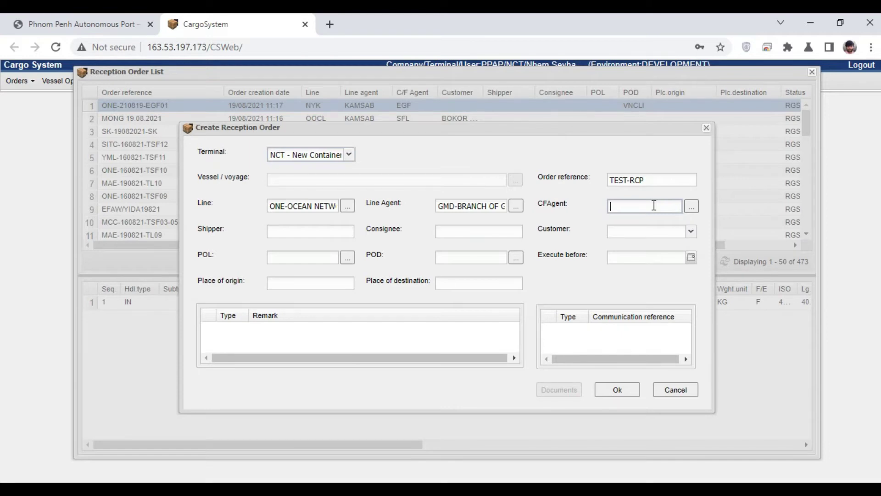
{"action": "type", "text": "PAP"}
{"action": "left_click", "coordinate": [691, 207]}
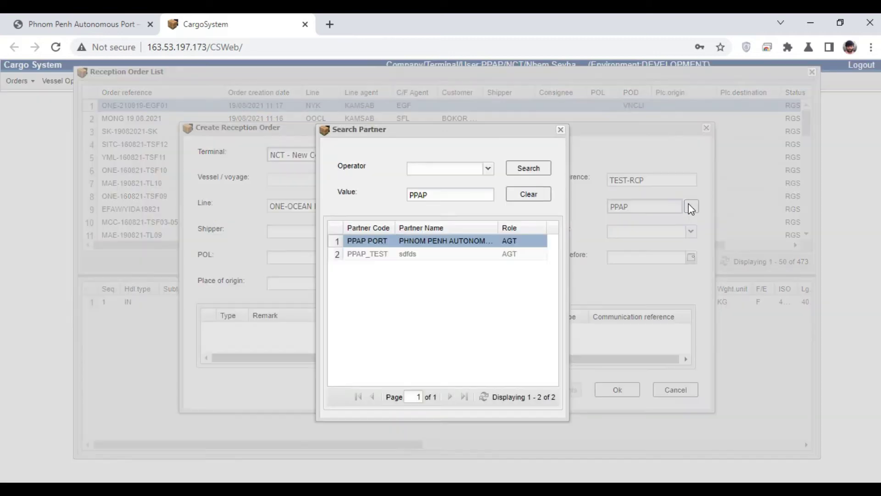
{"action": "double_click", "coordinate": [424, 243]}
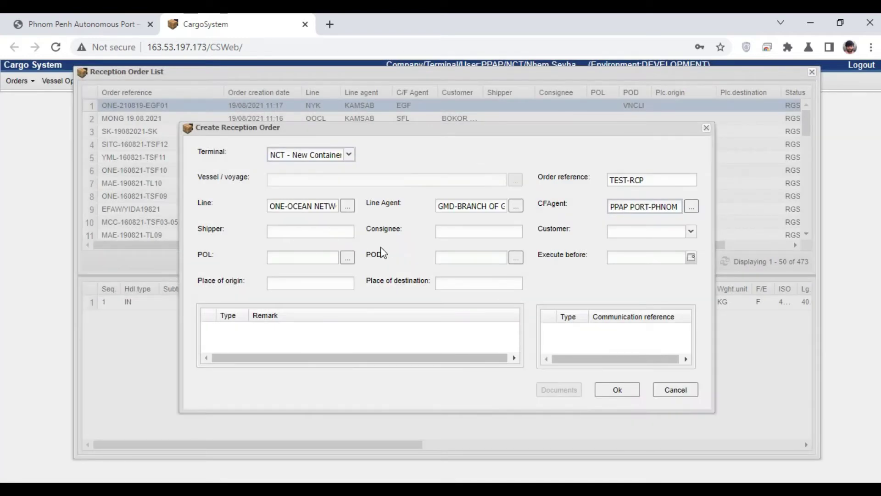
{"action": "left_click", "coordinate": [618, 390]}
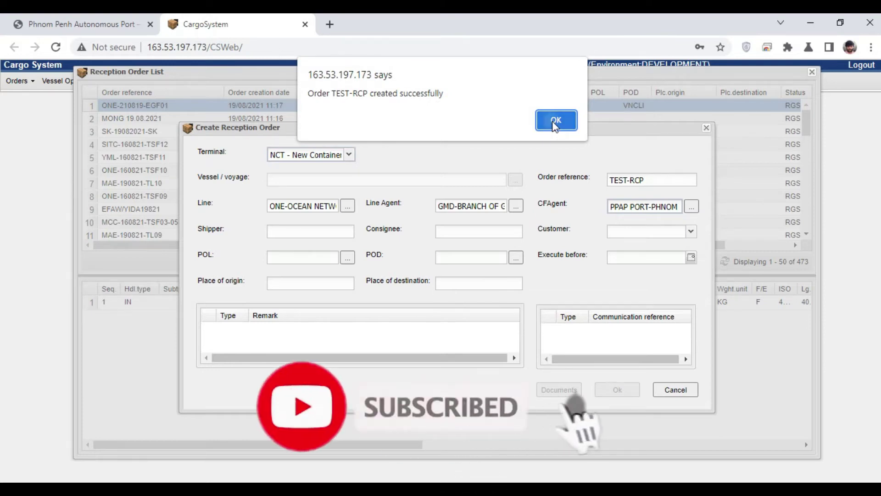
{"action": "left_click", "coordinate": [554, 121]}
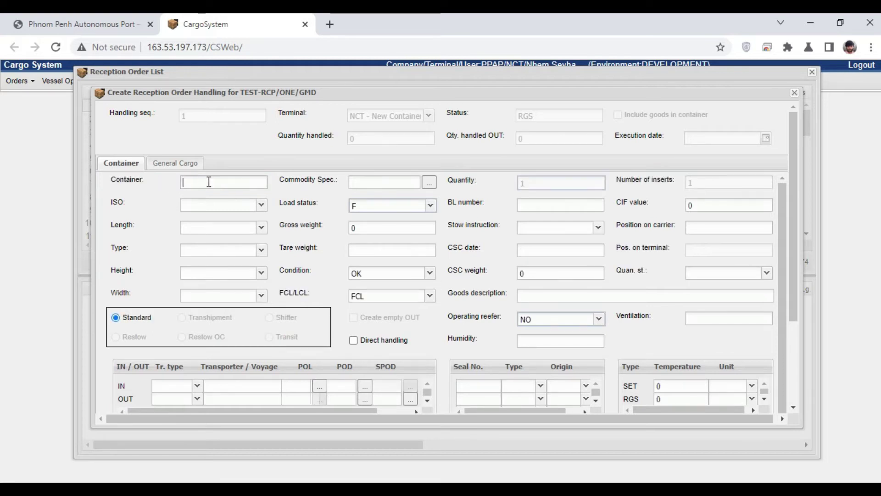
Step: Enter container number ABCD 000000 0, correcting the digits after the check-digit error
{"action": "type", "text": "BCD 123456 7"}
{"action": "left_click", "coordinate": [261, 208]}
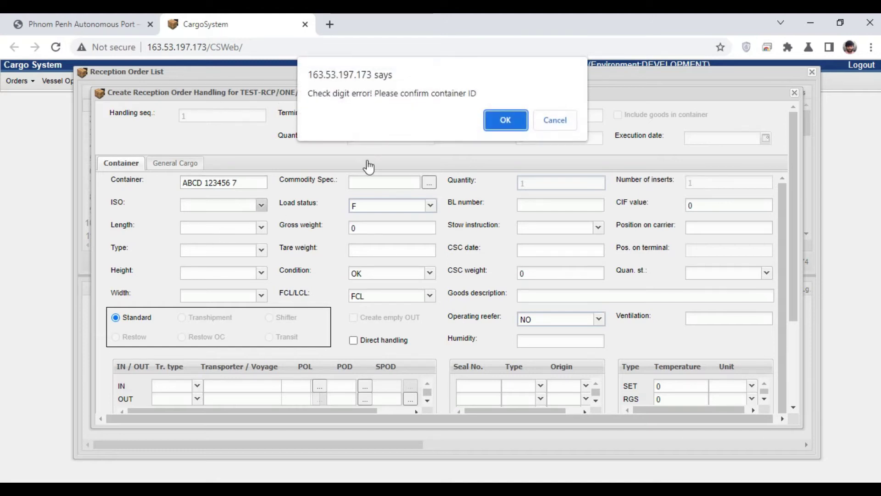
{"action": "left_click", "coordinate": [506, 118]}
{"action": "left_click", "coordinate": [237, 182]}
{"action": "left_click_drag", "start_coordinate": [238, 182], "coordinate": [207, 190]}
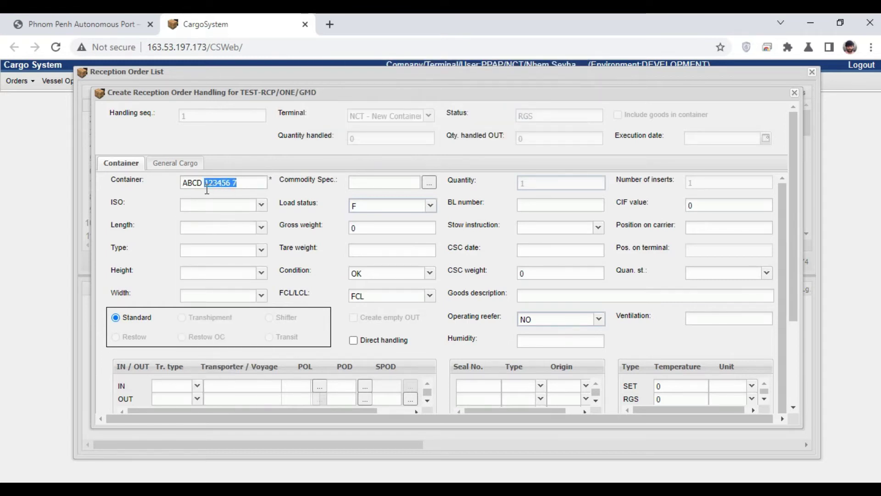
{"action": "type", "text": "000000"}
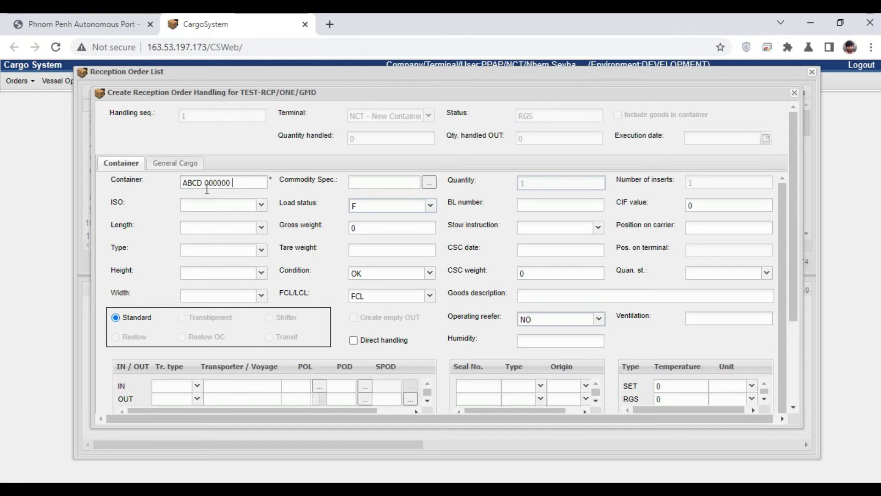
{"action": "type", "text": " 0"}
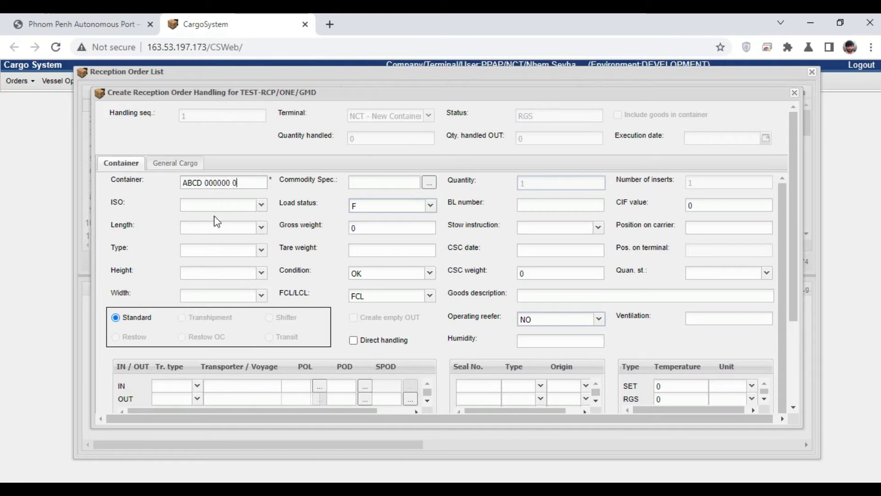
Step: Set the ISO type to 40DV and load status to E - Empty
{"action": "left_click", "coordinate": [261, 206]}
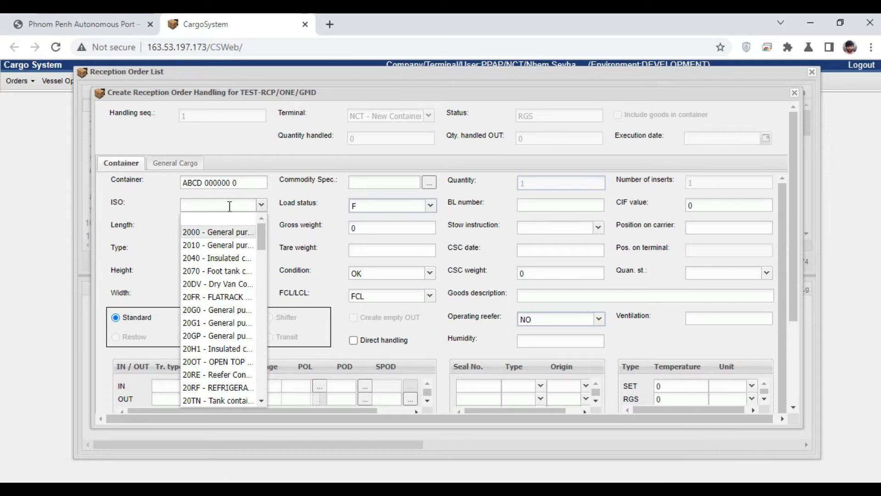
{"action": "type", "text": "40DV -"}
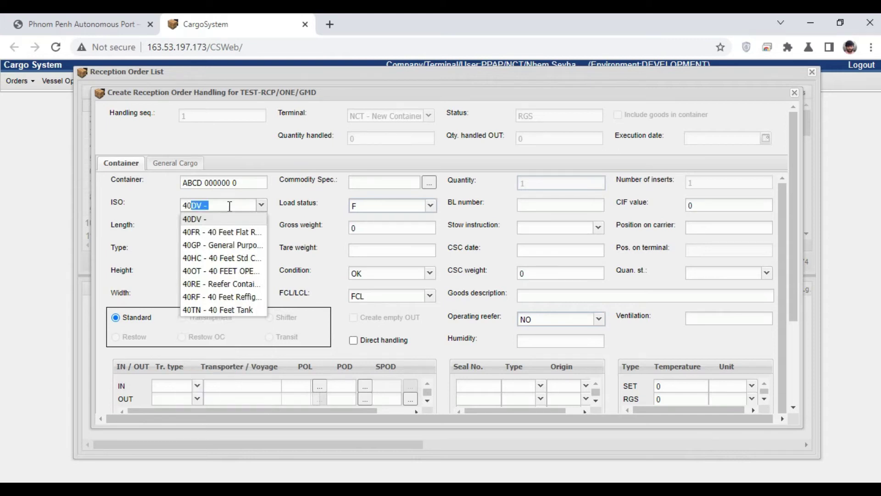
{"action": "left_click", "coordinate": [215, 224]}
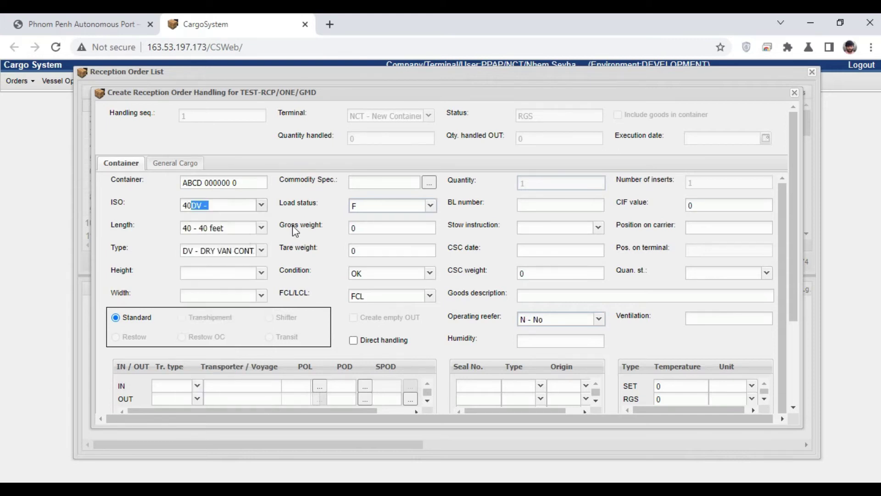
{"action": "left_click", "coordinate": [430, 205]}
{"action": "left_click", "coordinate": [383, 233]}
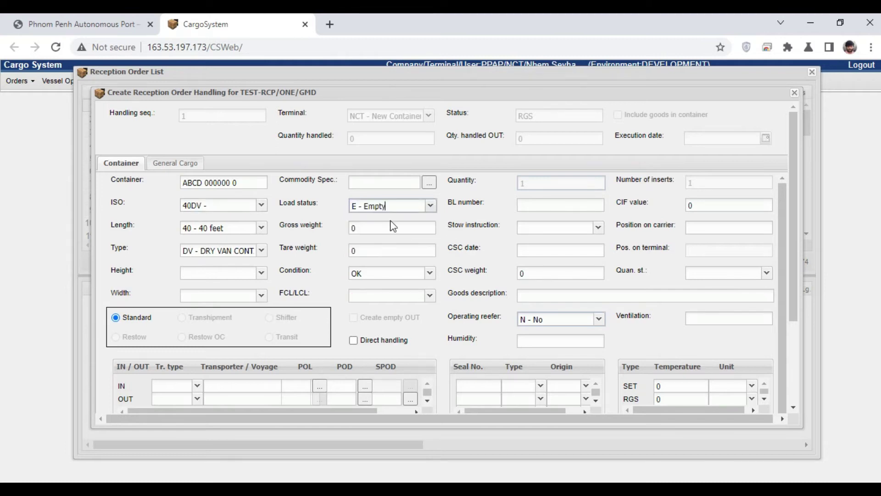
{"action": "left_click", "coordinate": [430, 206]}
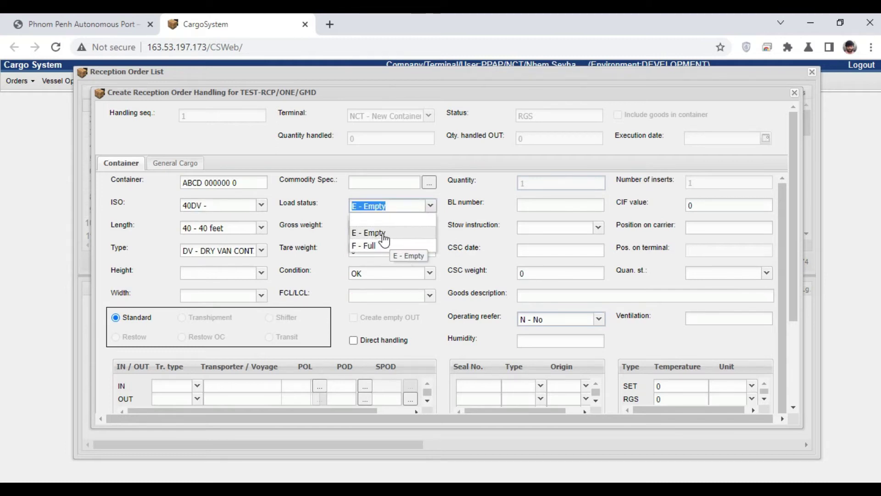
{"action": "left_click", "coordinate": [384, 233]}
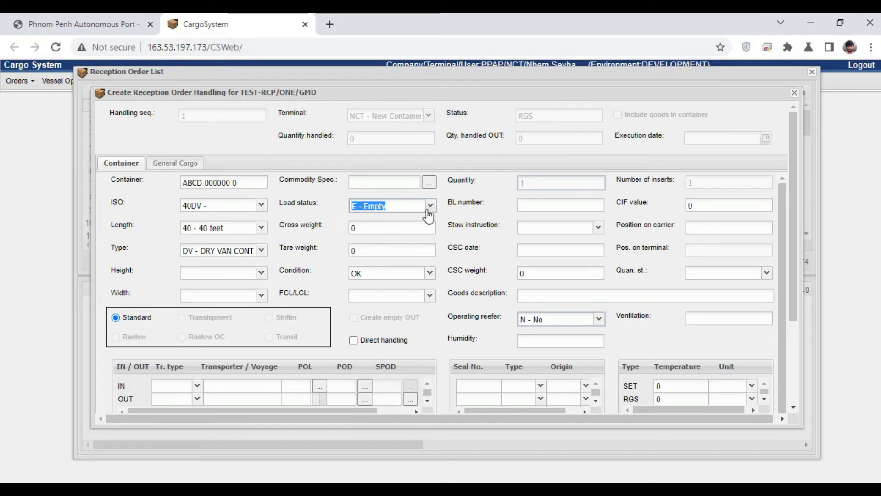
Step: Enter a tare weight of 14000
{"action": "left_click", "coordinate": [386, 253]}
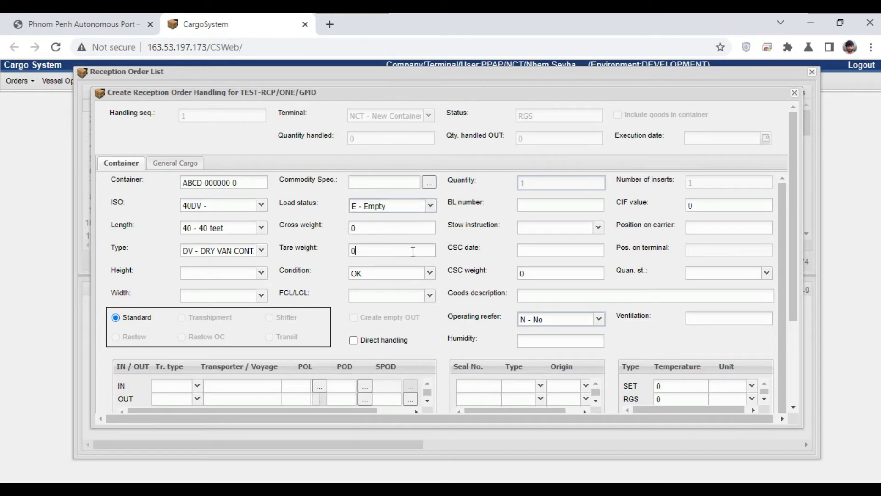
{"action": "double_click", "coordinate": [386, 252]}
{"action": "type", "text": "14000"}
{"action": "double_click", "coordinate": [386, 252]}
{"action": "left_click", "coordinate": [327, 261]}
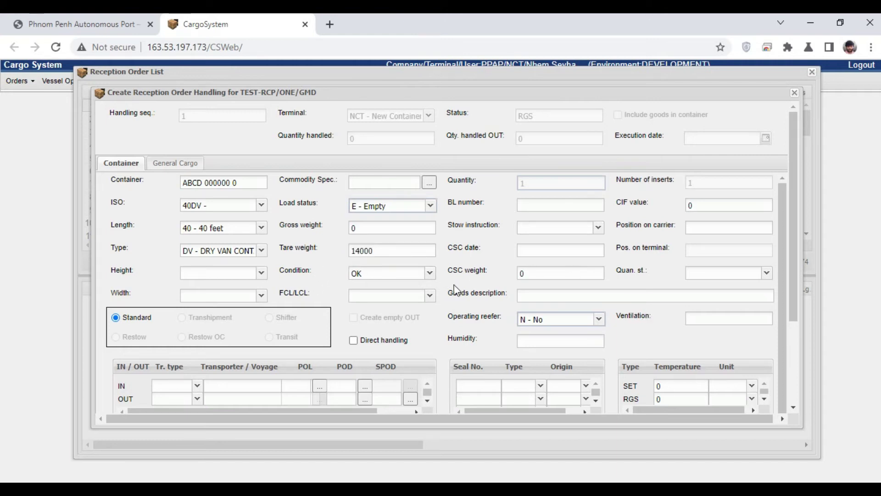
Step: Save the IN handling for container ABCD0000000 and close the handling form
{"action": "scroll", "coordinate": [464, 285], "scroll_direction": "down", "scroll_amount": 1}
{"action": "scroll", "coordinate": [448, 292], "scroll_direction": "up", "scroll_amount": 1}
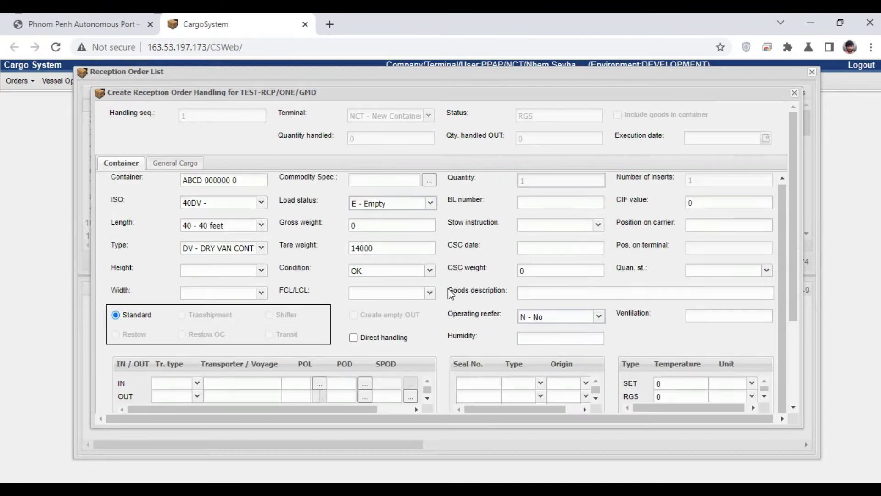
{"action": "scroll", "coordinate": [638, 363], "scroll_direction": "down", "scroll_amount": 1}
{"action": "scroll", "coordinate": [609, 378], "scroll_direction": "down", "scroll_amount": 3}
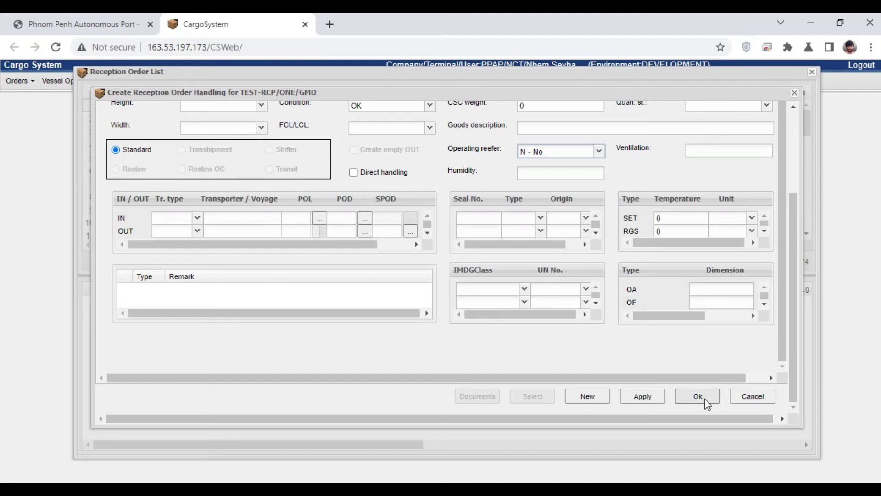
{"action": "scroll", "coordinate": [590, 332], "scroll_direction": "up", "scroll_amount": 3}
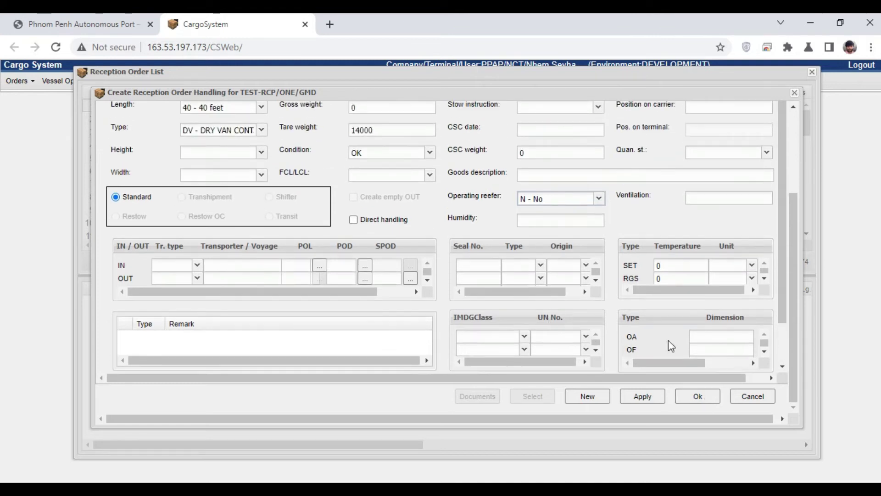
{"action": "scroll", "coordinate": [591, 318], "scroll_direction": "up", "scroll_amount": 5}
{"action": "scroll", "coordinate": [591, 318], "scroll_direction": "down", "scroll_amount": 8}
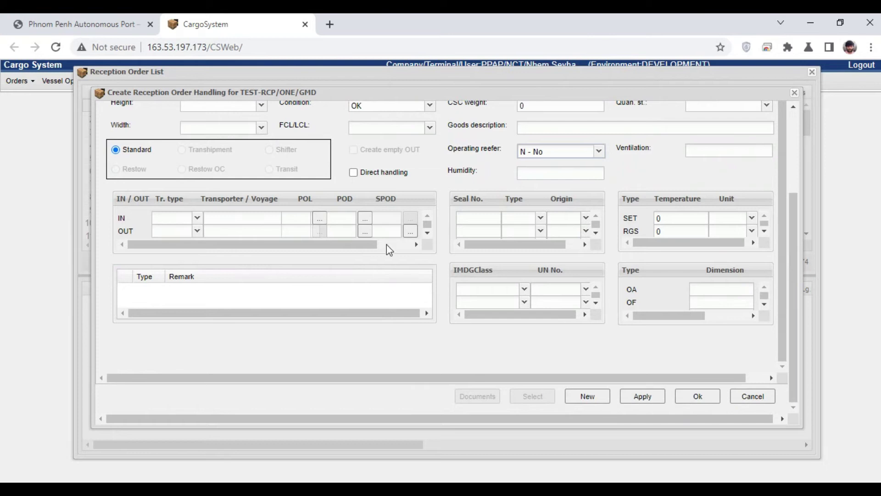
{"action": "left_click", "coordinate": [556, 120]}
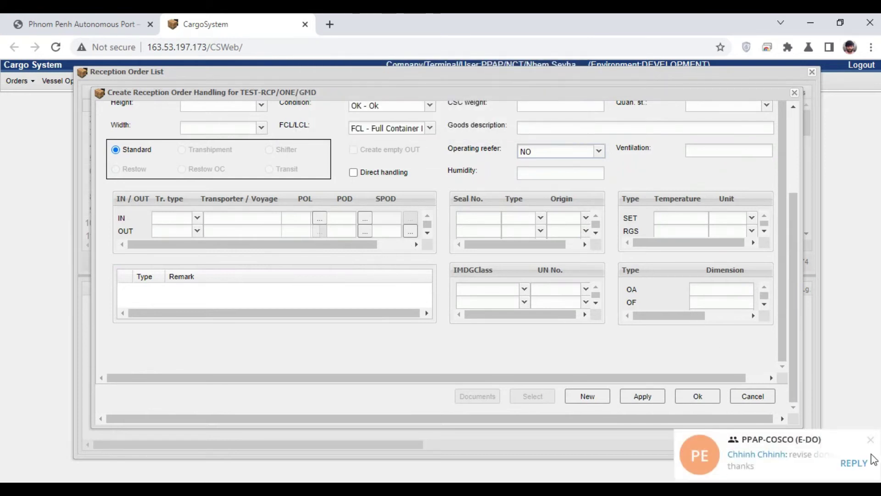
{"action": "scroll", "coordinate": [767, 175], "scroll_direction": "up", "scroll_amount": 1}
{"action": "scroll", "coordinate": [757, 174], "scroll_direction": "up", "scroll_amount": 4}
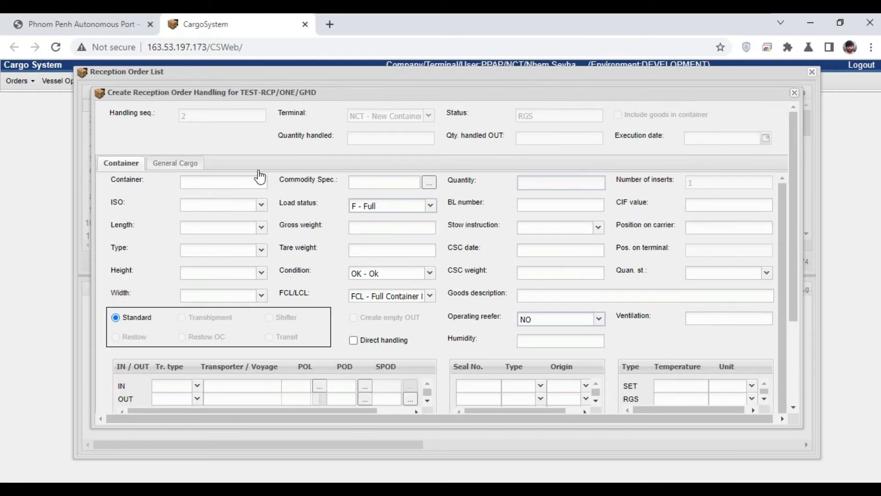
{"action": "key", "text": "Escape"}
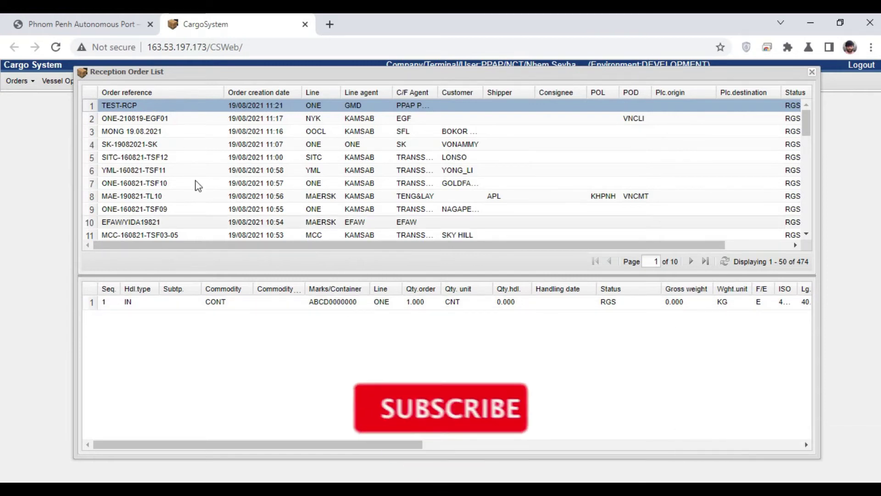
Step: Close the Reception Order List and go to Gate Operations > Gate Calls
{"action": "left_click", "coordinate": [812, 72]}
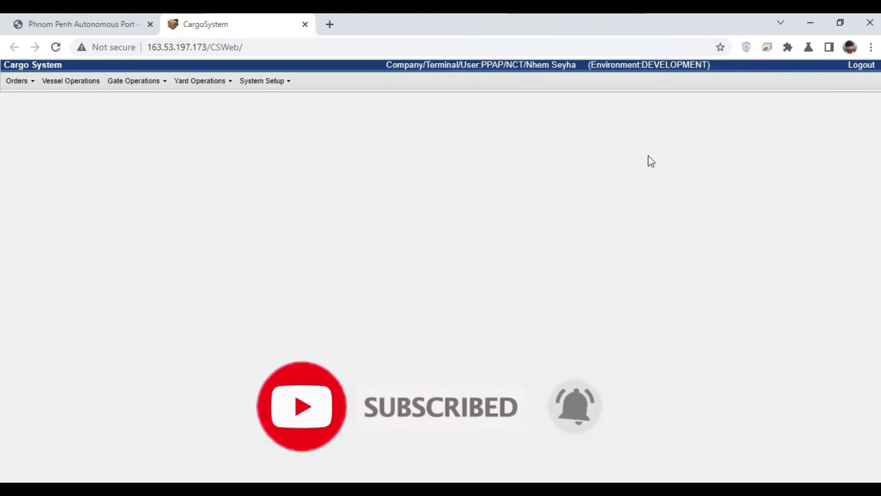
{"action": "left_click", "coordinate": [150, 87]}
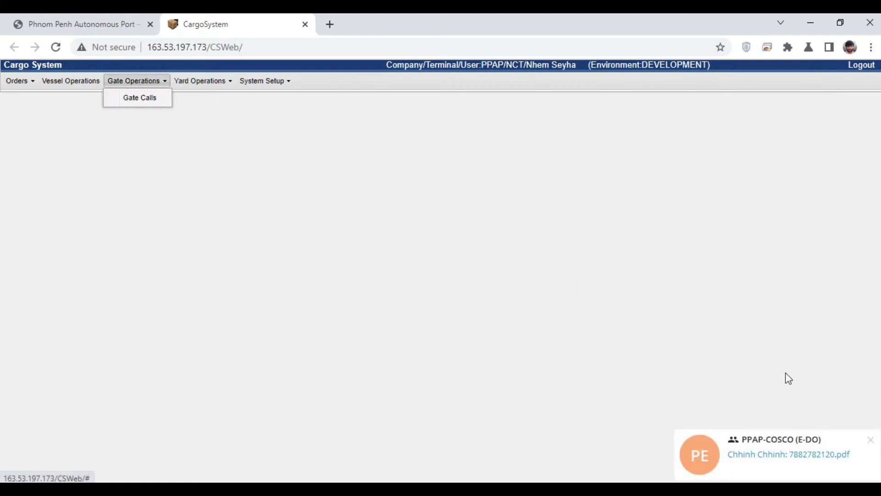
{"action": "left_click", "coordinate": [871, 439]}
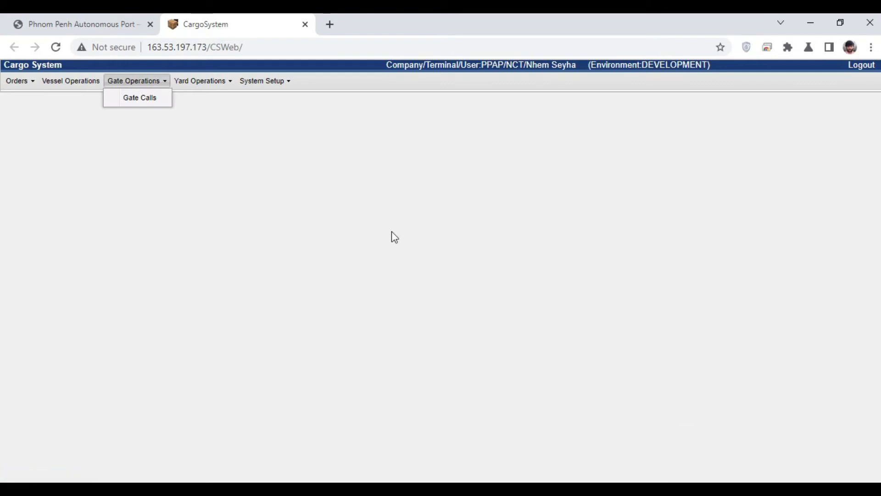
{"action": "left_click", "coordinate": [144, 99]}
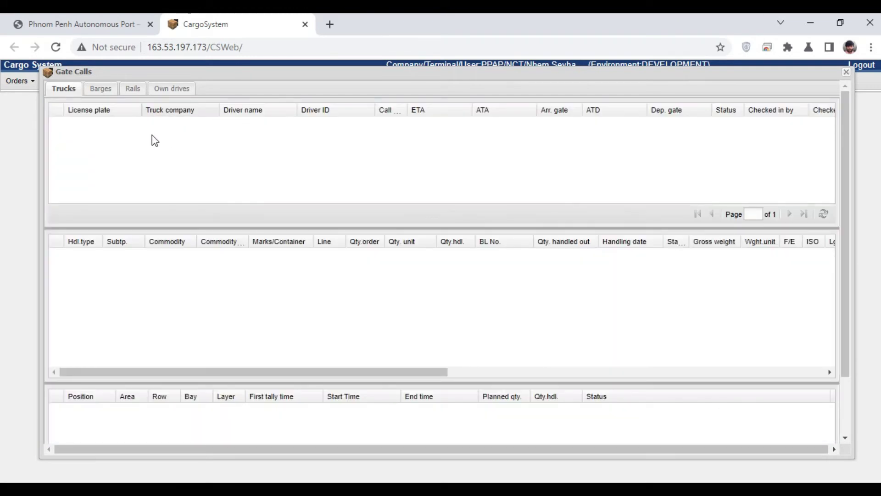
Step: Choose Create Truck call from a truck row's actions in the Trucks list
{"action": "right_click", "coordinate": [110, 125]}
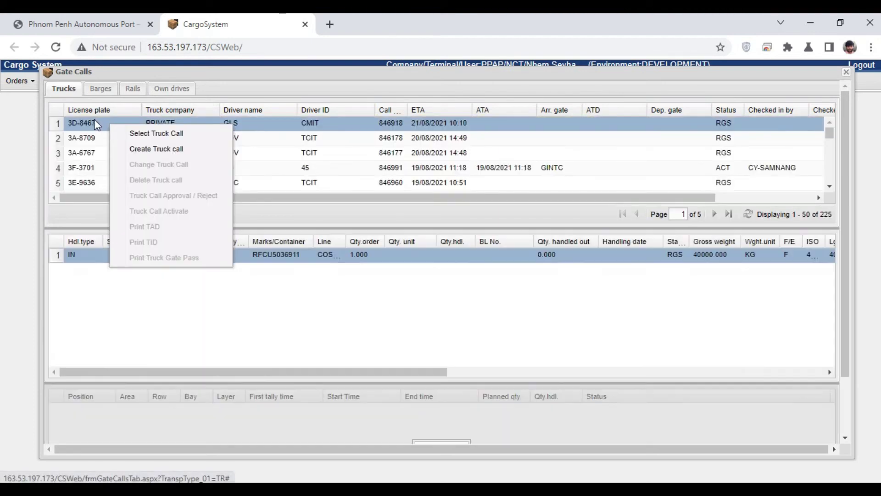
{"action": "left_click", "coordinate": [87, 125]}
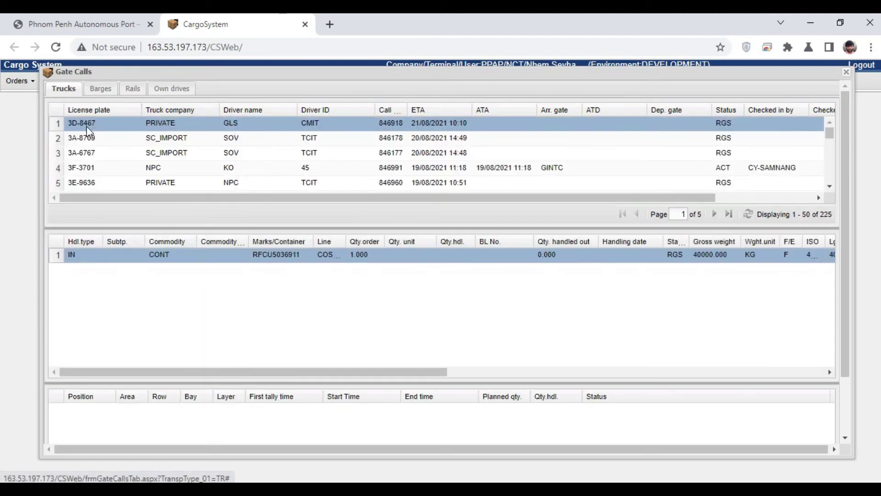
{"action": "right_click", "coordinate": [123, 123]}
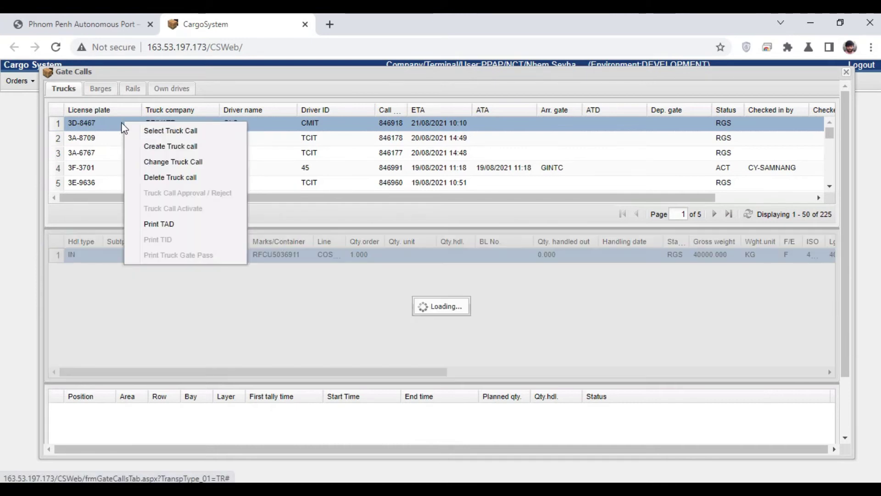
{"action": "left_click", "coordinate": [175, 147]}
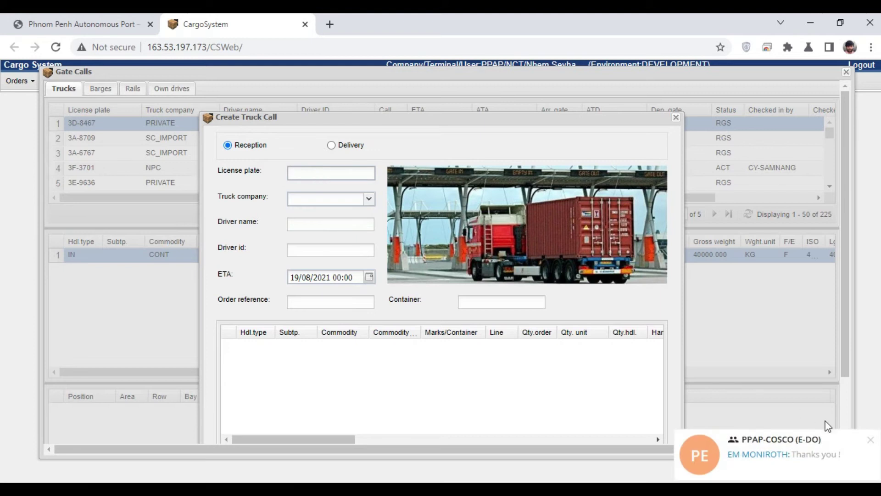
Step: Enter plate 3A and choose PRIVATE as the truck company
{"action": "left_click", "coordinate": [871, 444]}
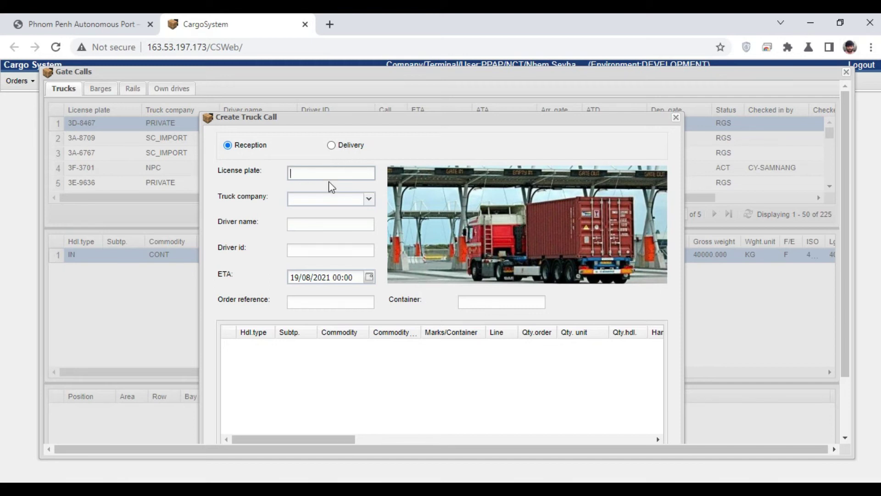
{"action": "type", "text": "3A-0000"}
{"action": "left_click", "coordinate": [333, 198]}
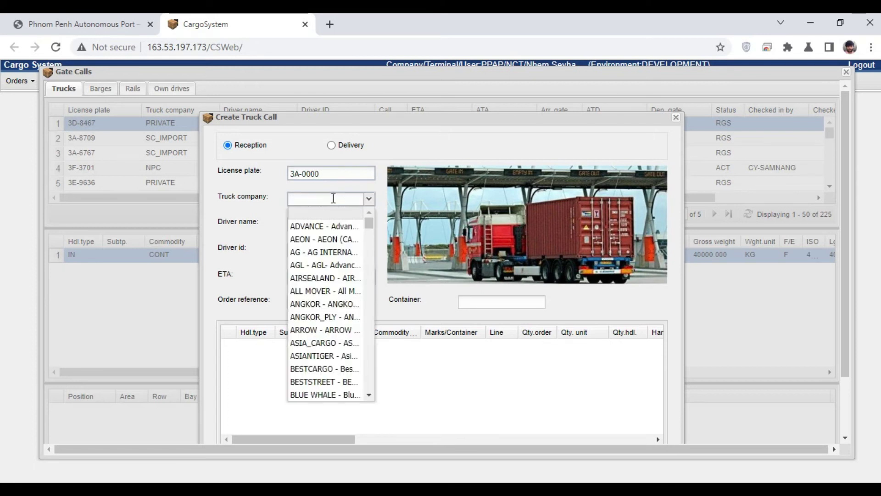
{"action": "type", "text": "PRIME - PRIME FRIE"}
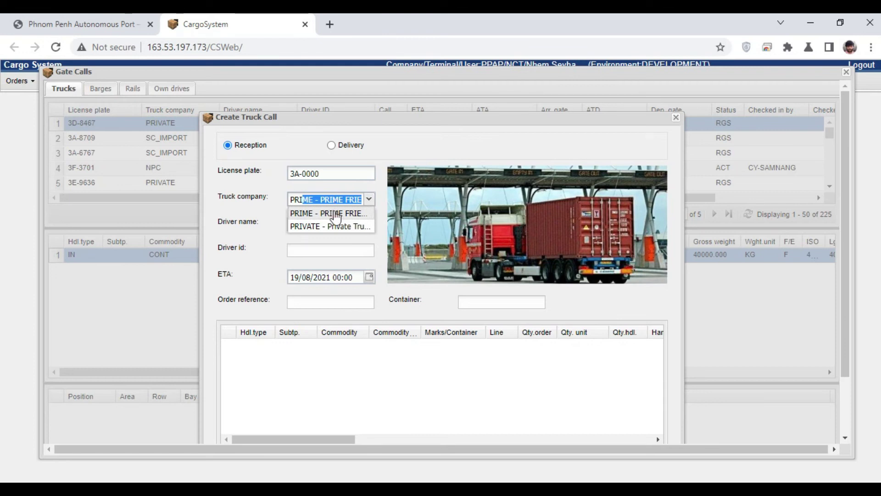
{"action": "left_click", "coordinate": [341, 226]}
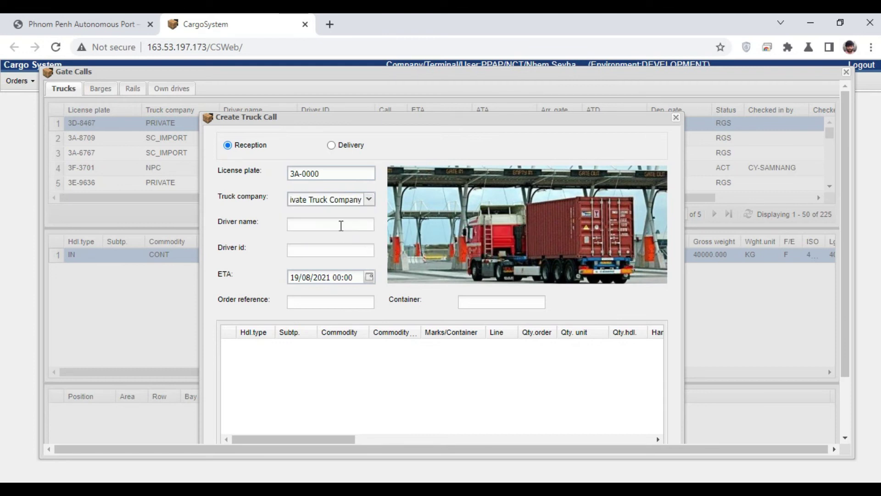
Step: Fill in the driver's name and ID, ETA 19/08/2021 11:25, and order reference TEST-RCP
{"action": "left_click", "coordinate": [341, 226]}
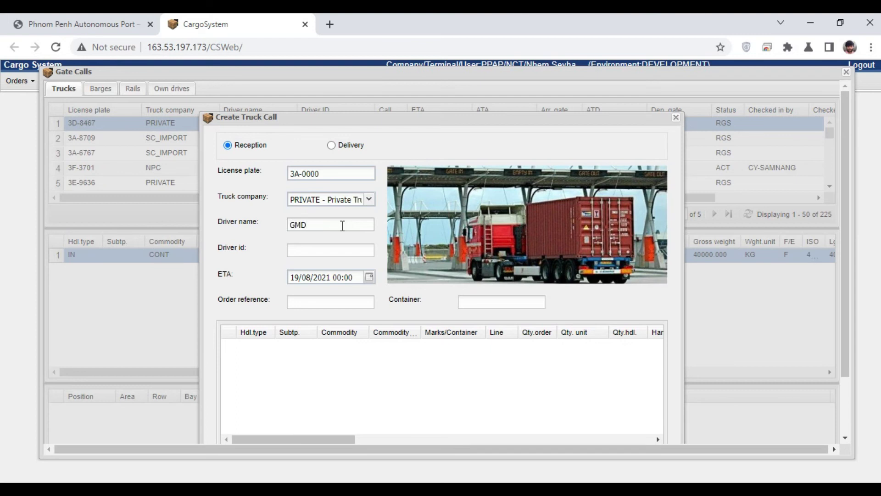
{"action": "left_click", "coordinate": [324, 251]}
{"action": "left_click", "coordinate": [369, 278]}
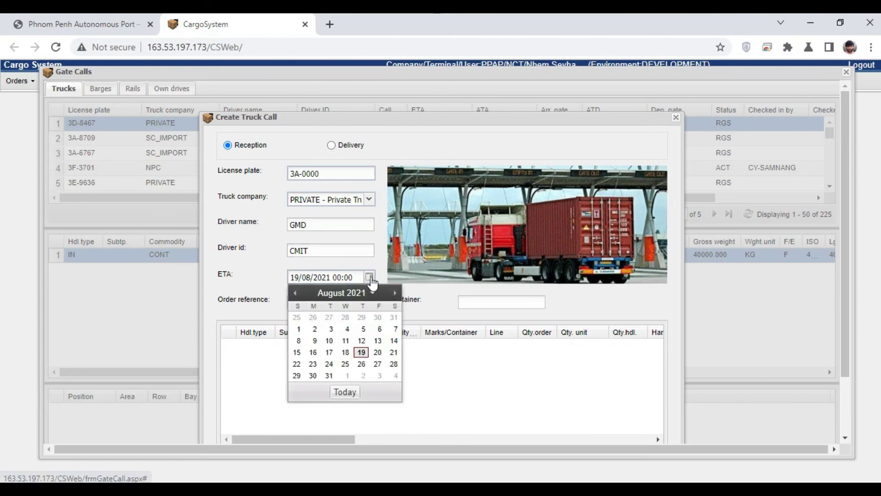
{"action": "left_click", "coordinate": [360, 354]}
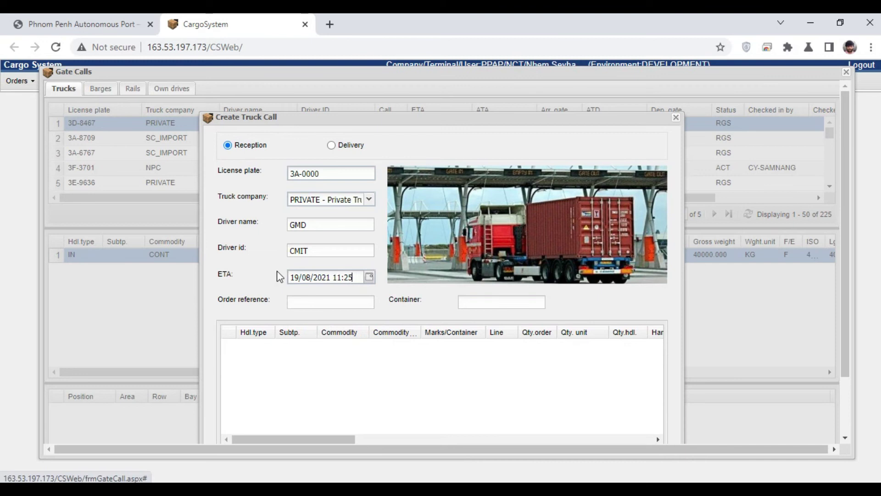
{"action": "left_click", "coordinate": [330, 302]}
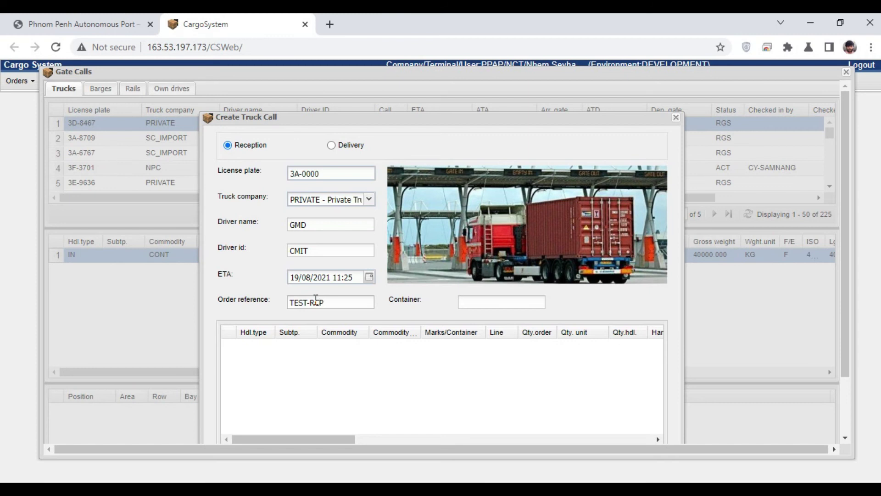
{"action": "scroll", "coordinate": [384, 344], "scroll_direction": "down", "scroll_amount": 2}
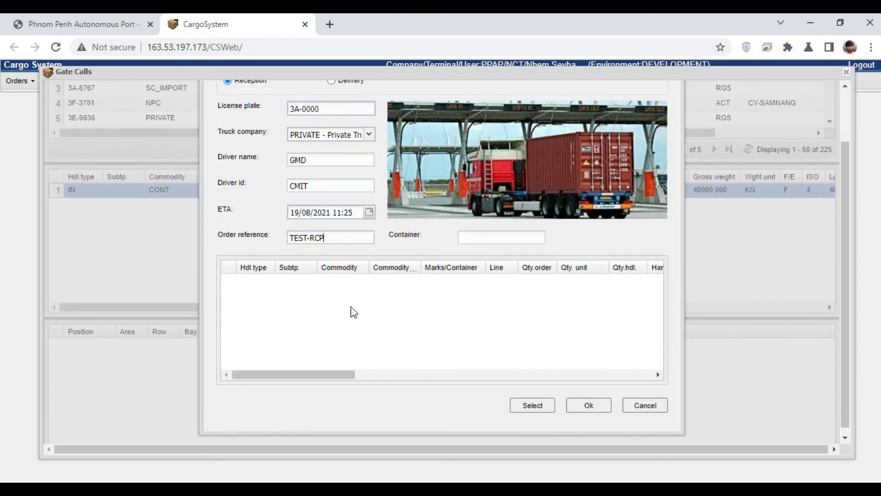
{"action": "left_click", "coordinate": [538, 406]}
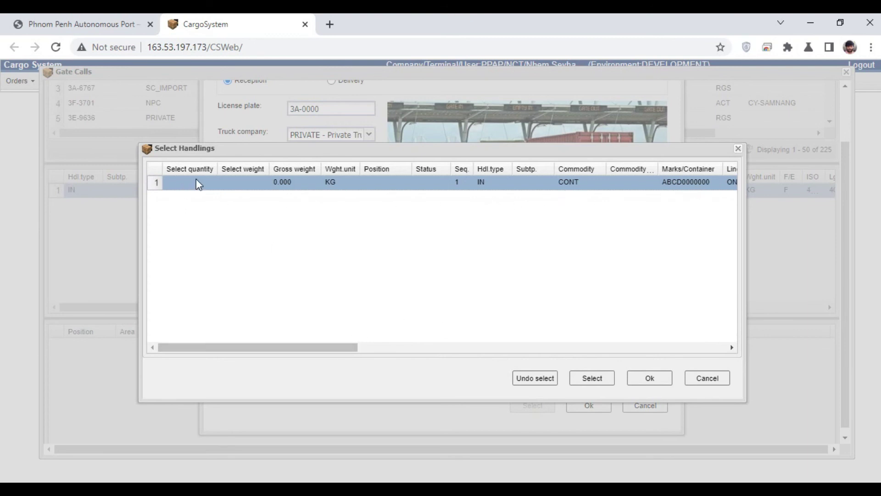
Step: Attach handling ABCD0000000 and save truck call 3A-0000 (id 846994), acknowledging the confirmation
{"action": "left_click", "coordinate": [596, 381]}
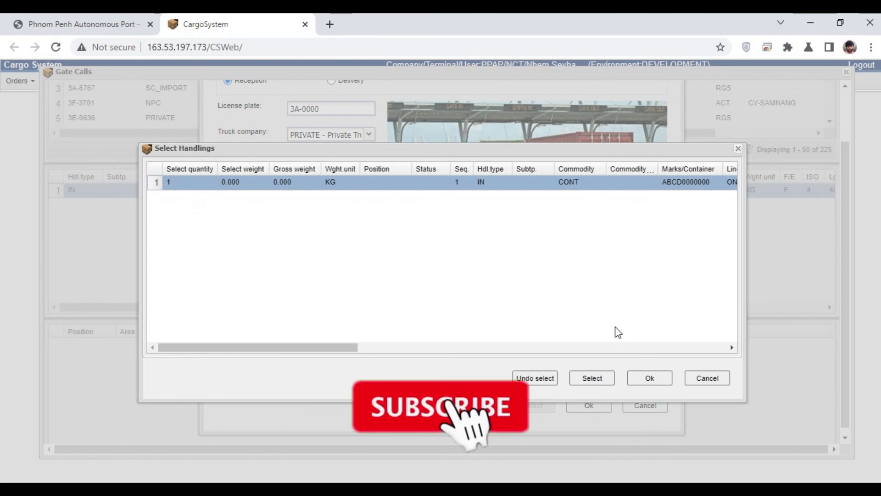
{"action": "left_click", "coordinate": [657, 378]}
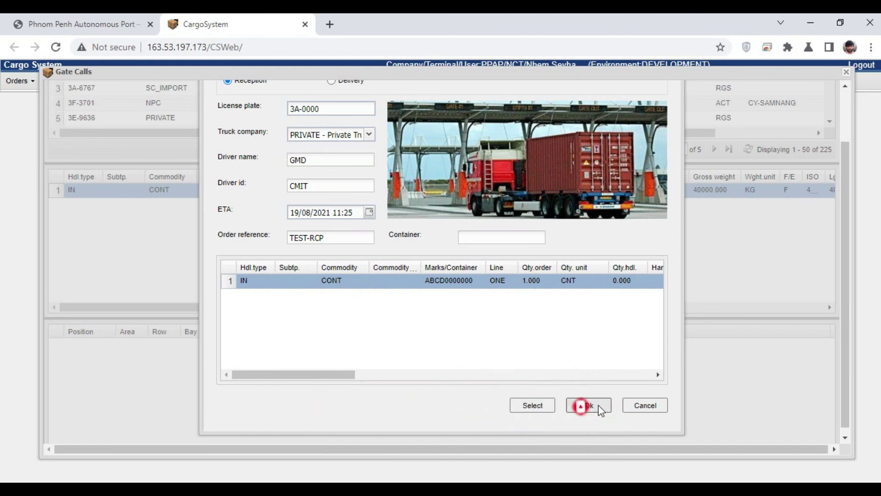
{"action": "left_click", "coordinate": [599, 408]}
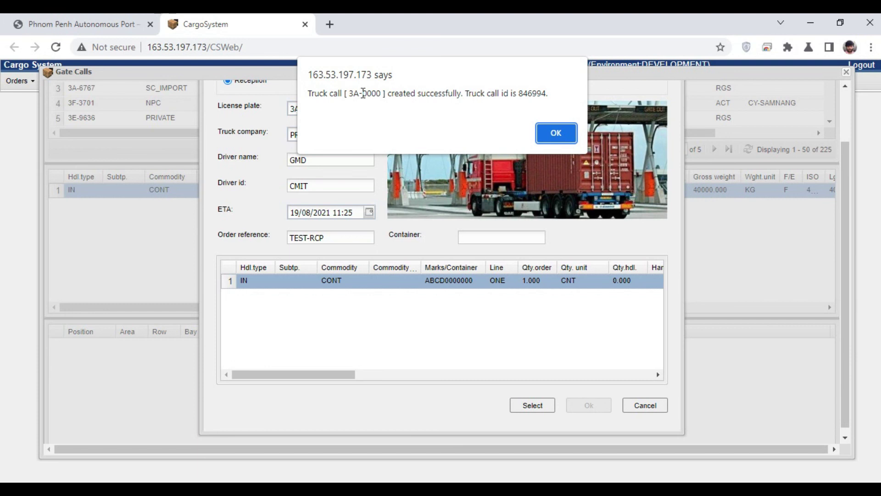
{"action": "left_click", "coordinate": [558, 133]}
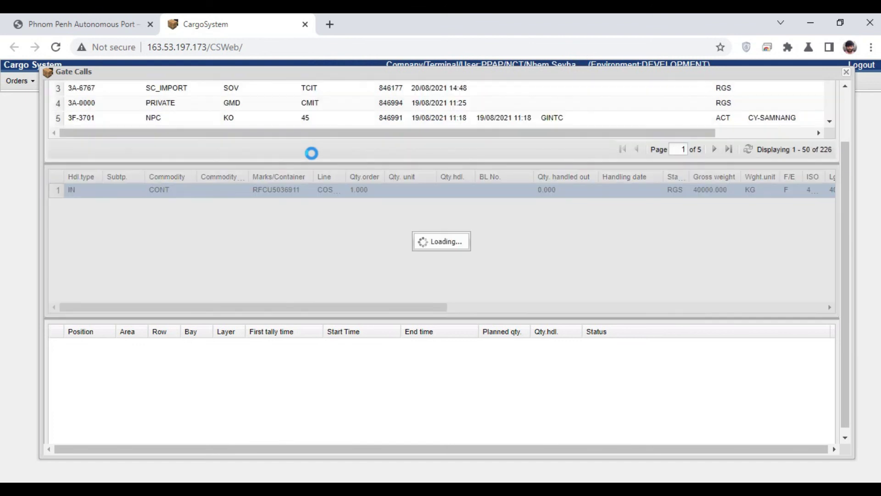
Step: Locate truck call 3A-0000 at the top of the Trucks grid and display its container handling
{"action": "scroll", "coordinate": [389, 119], "scroll_direction": "up", "scroll_amount": 3}
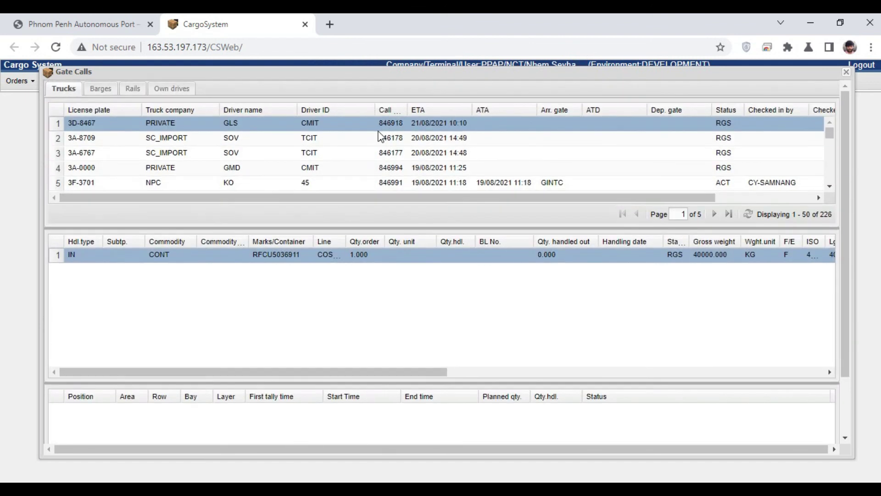
{"action": "left_click", "coordinate": [252, 168]}
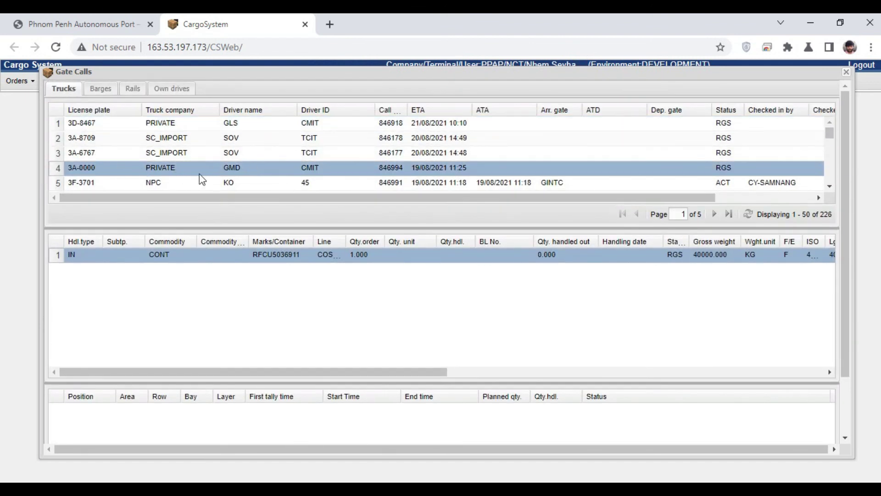
{"action": "left_click", "coordinate": [146, 169]}
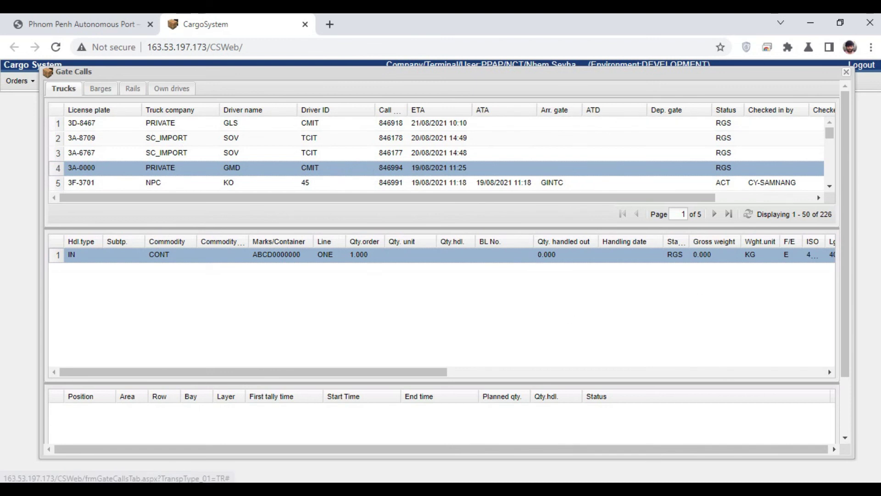
{"action": "left_click", "coordinate": [657, 481]}
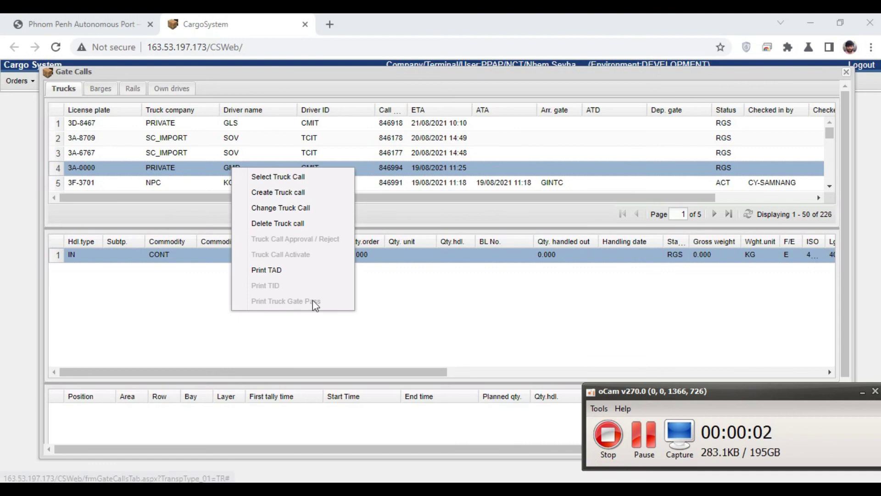
{"action": "left_click", "coordinate": [171, 176]}
{"action": "left_click", "coordinate": [216, 156]}
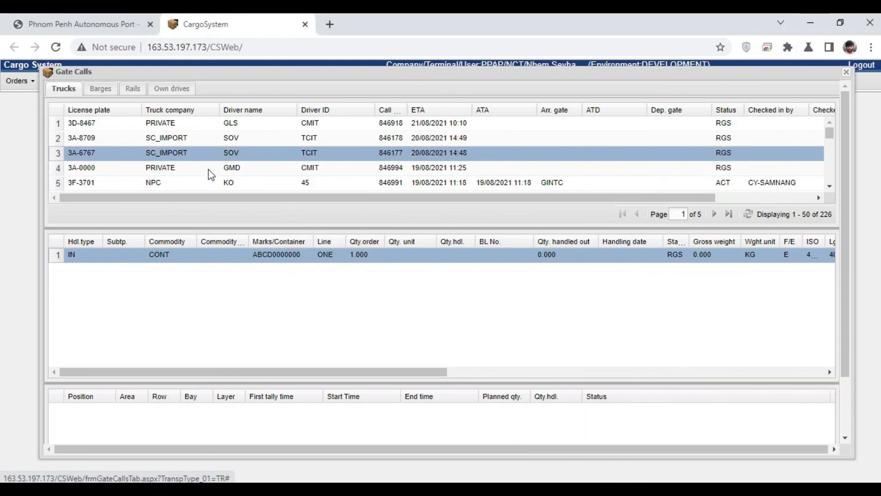
{"action": "left_click", "coordinate": [221, 170]}
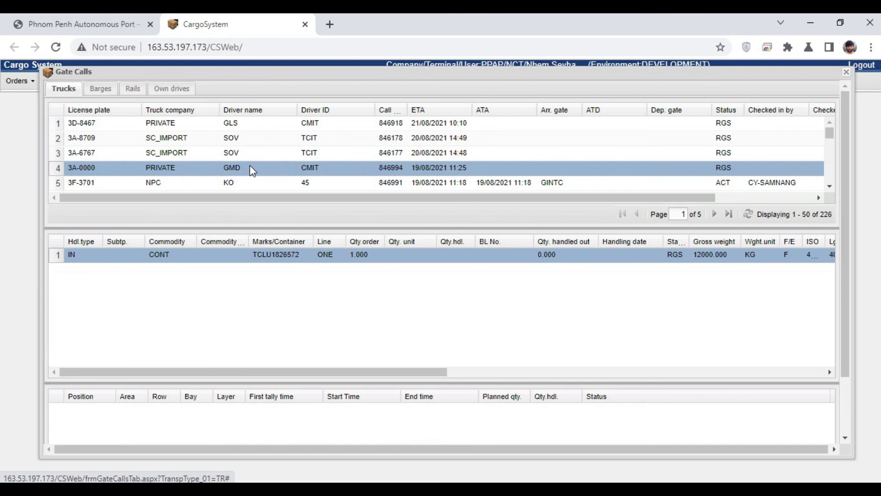
Step: Reopen truck call 3A-0000 via Change Truck Call, resave it, and acknowledge the update alert
{"action": "right_click", "coordinate": [251, 166]}
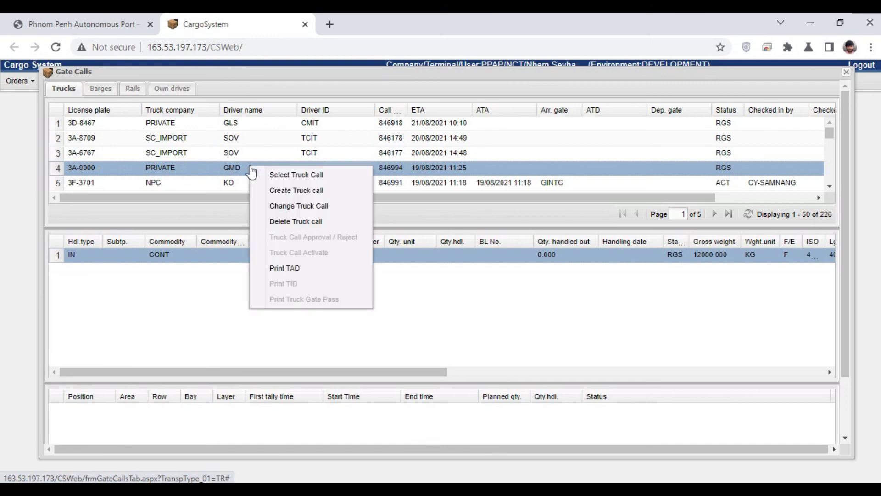
{"action": "left_click", "coordinate": [309, 206]}
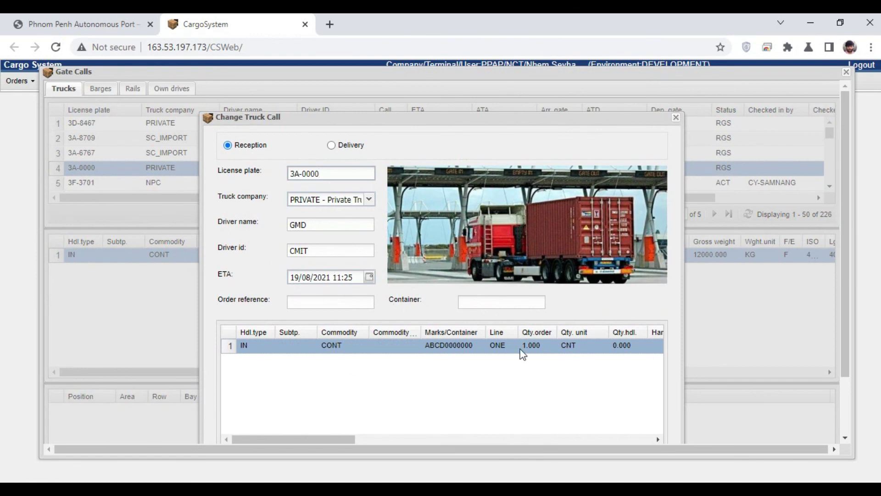
{"action": "scroll", "coordinate": [641, 262], "scroll_direction": "down", "scroll_amount": 3}
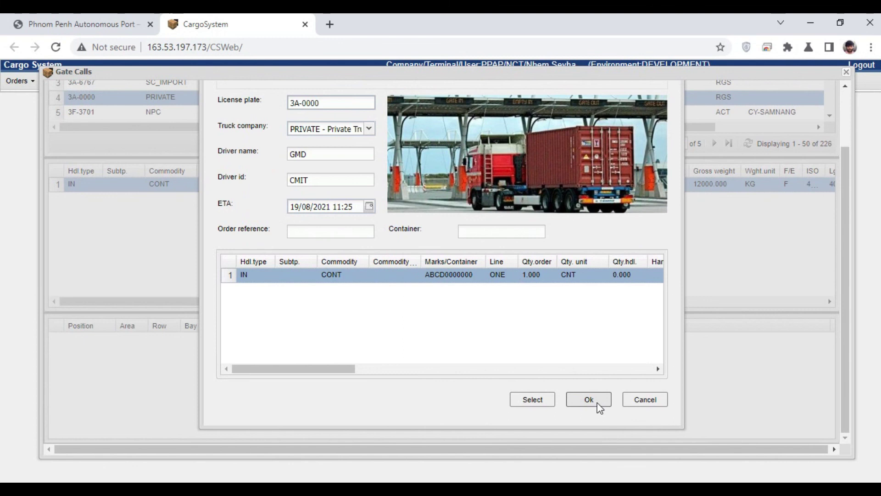
{"action": "key", "text": "Return"}
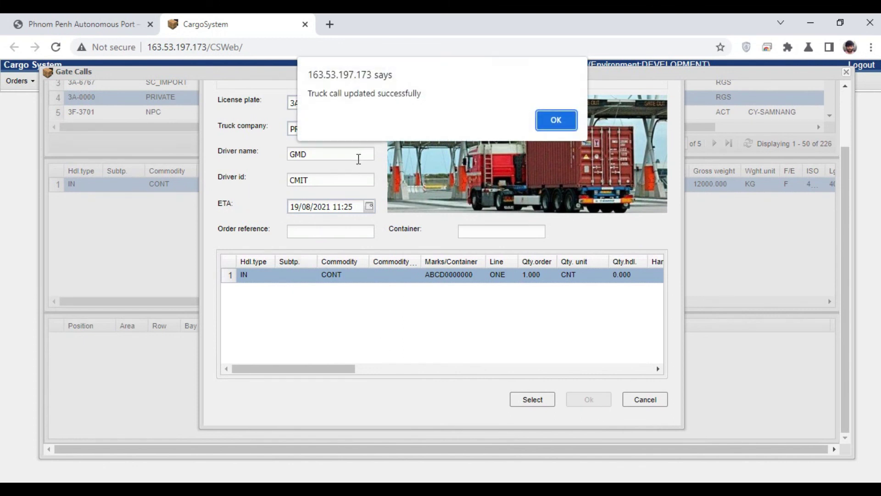
{"action": "left_click_drag", "start_coordinate": [307, 93], "coordinate": [423, 94]}
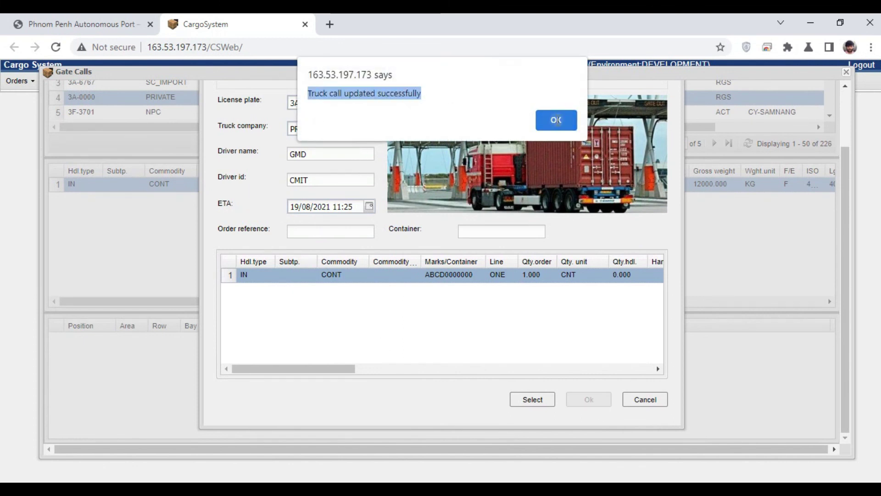
{"action": "left_click", "coordinate": [555, 120]}
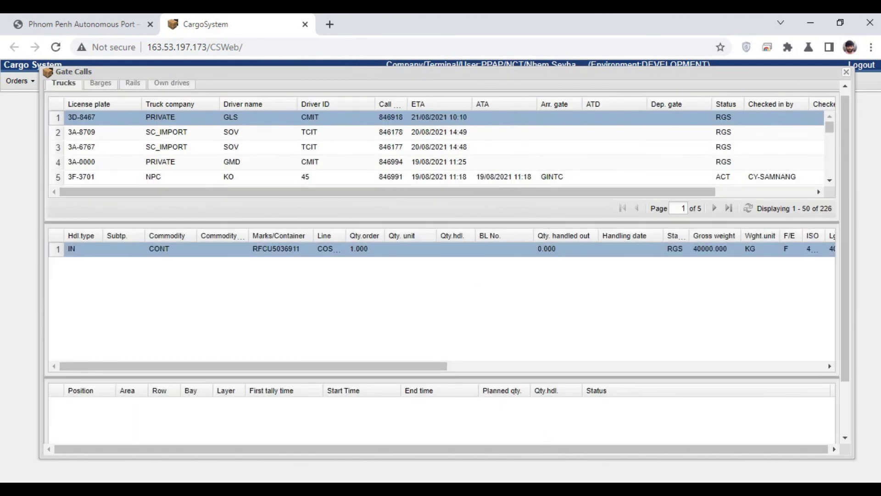
{"action": "left_click", "coordinate": [556, 489]}
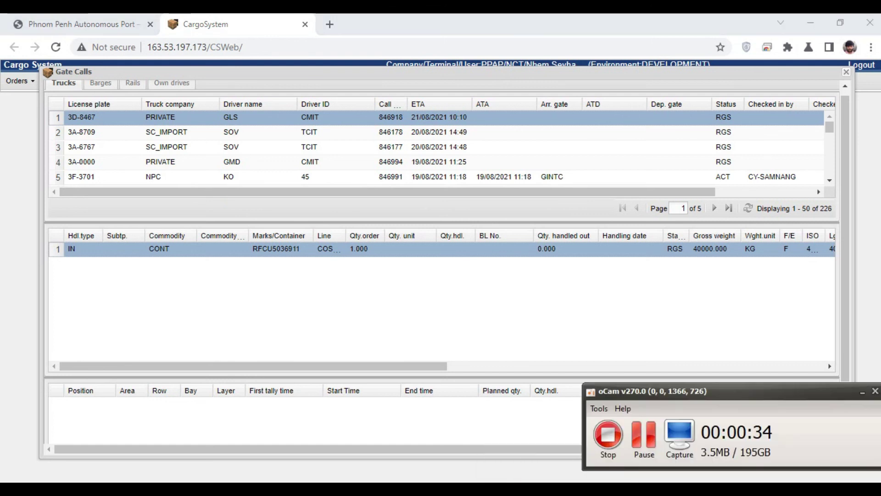